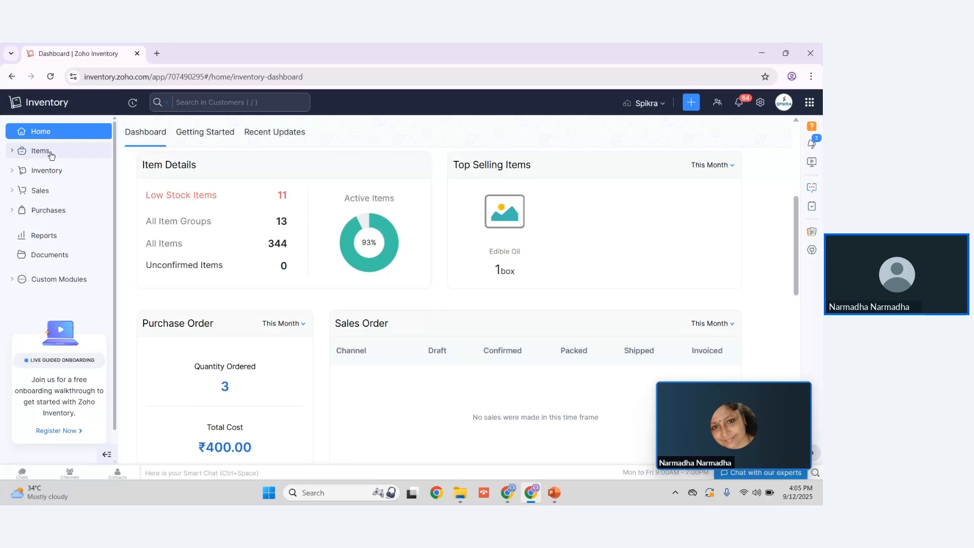
Step: Open a new item form and examine its basic details, sales, purchase, default tax and inventory tracking fields
left_click(51, 152)
left_click(55, 170)
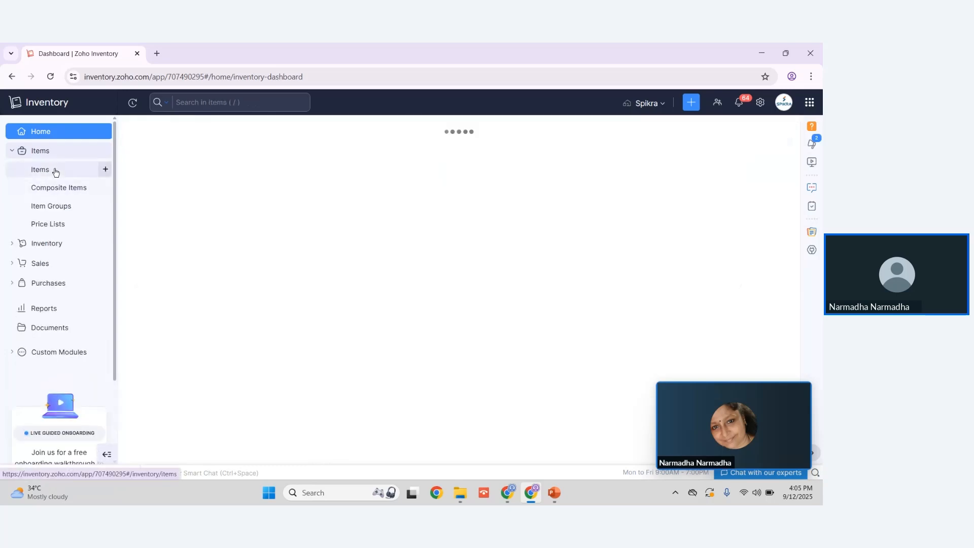
left_click(750, 138)
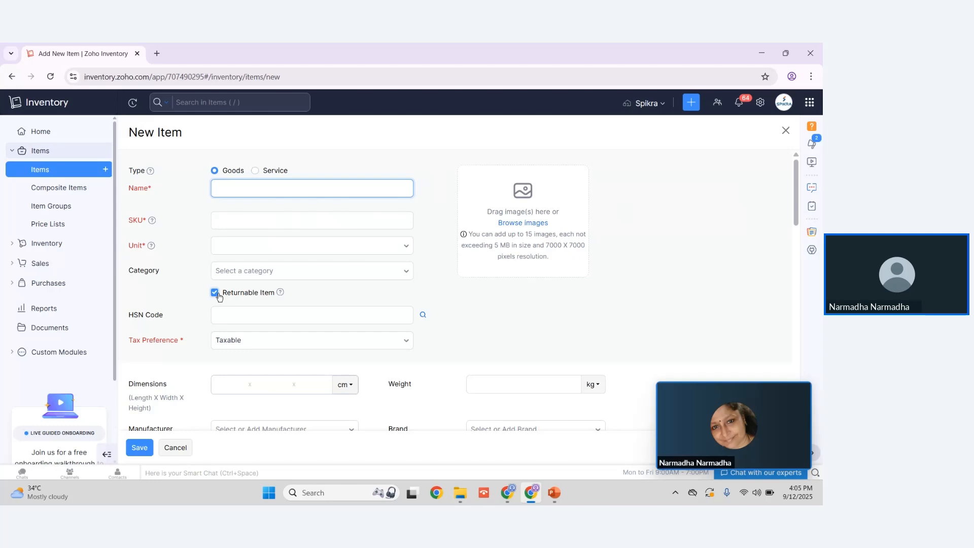
scroll(219, 297, "down", 3)
scroll(254, 246, "up", 3)
scroll(267, 293, "down", 7)
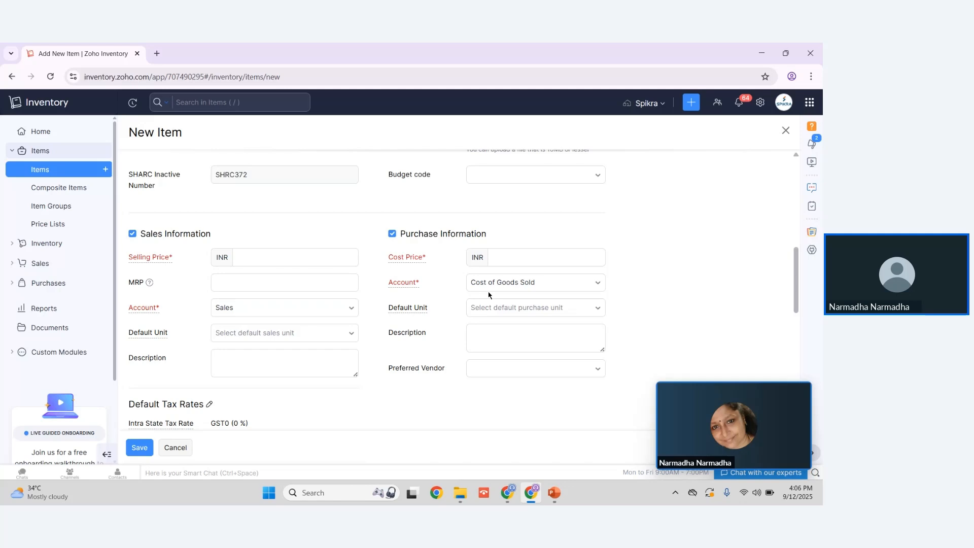
scroll(489, 295, "down", 3)
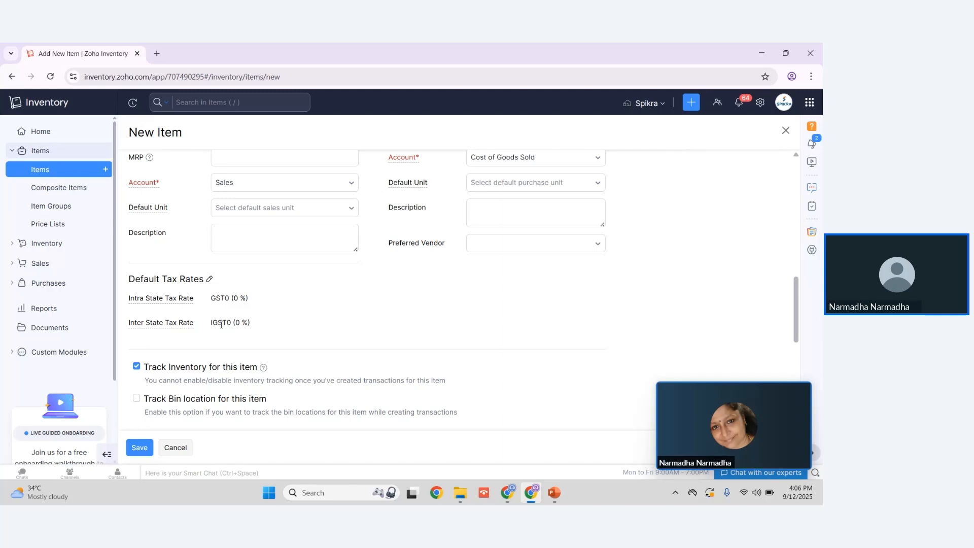
scroll(219, 320, "down", 3)
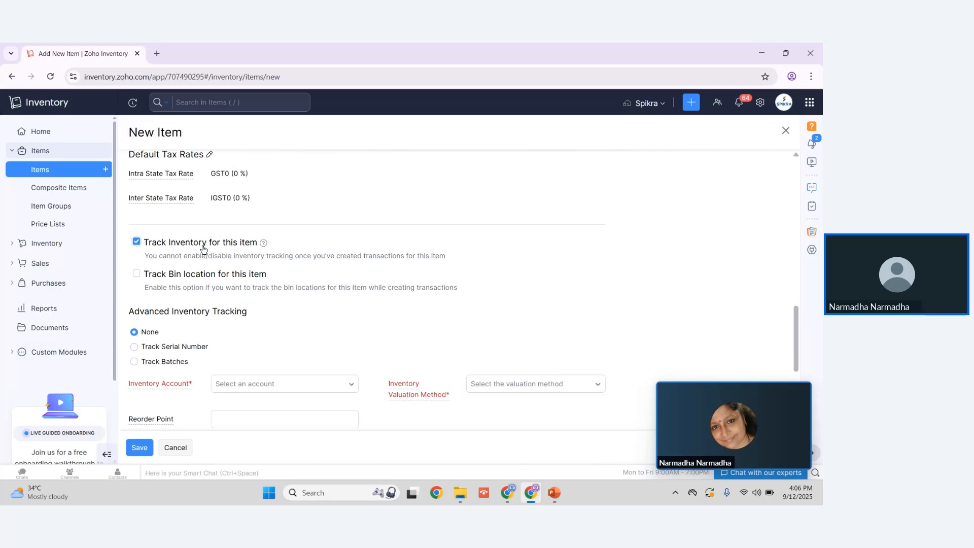
Step: Enable bin location tracking for the new item and set its advanced inventory tracking to Track Batches
left_click(136, 274)
left_click(134, 347)
left_click(134, 361)
Step: Examine the available inventory accounts and inventory valuation methods for the new item
scroll(193, 366, "down", 2)
scroll(193, 366, "down", 1)
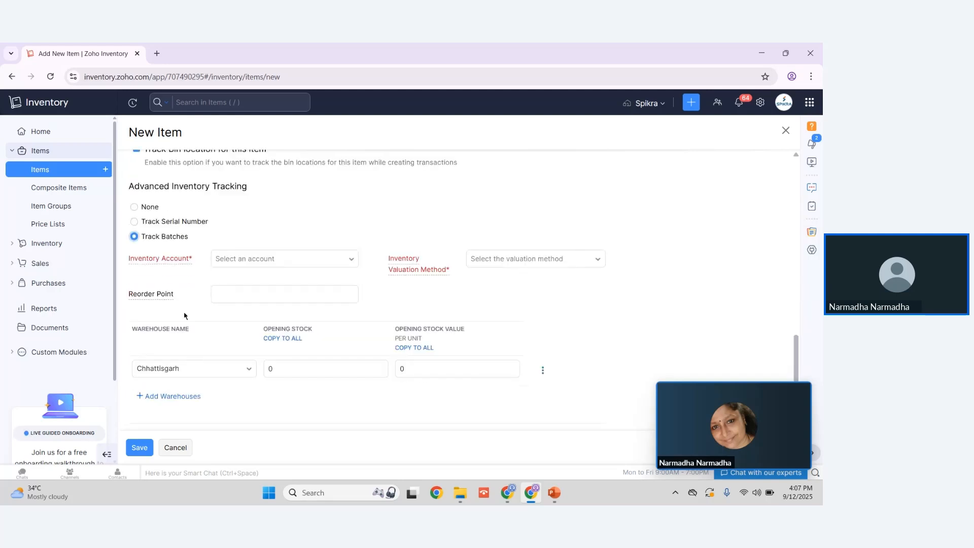
left_click(232, 267)
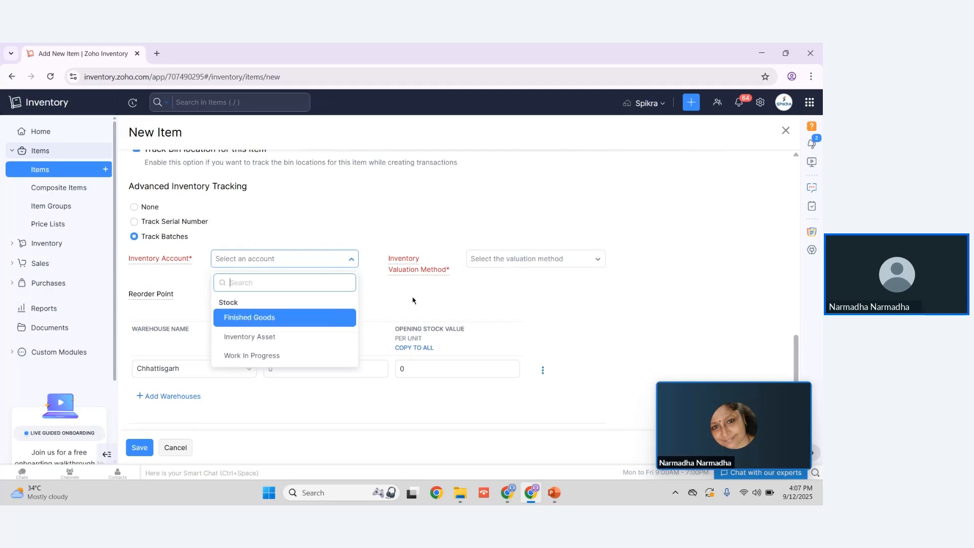
left_click(481, 264)
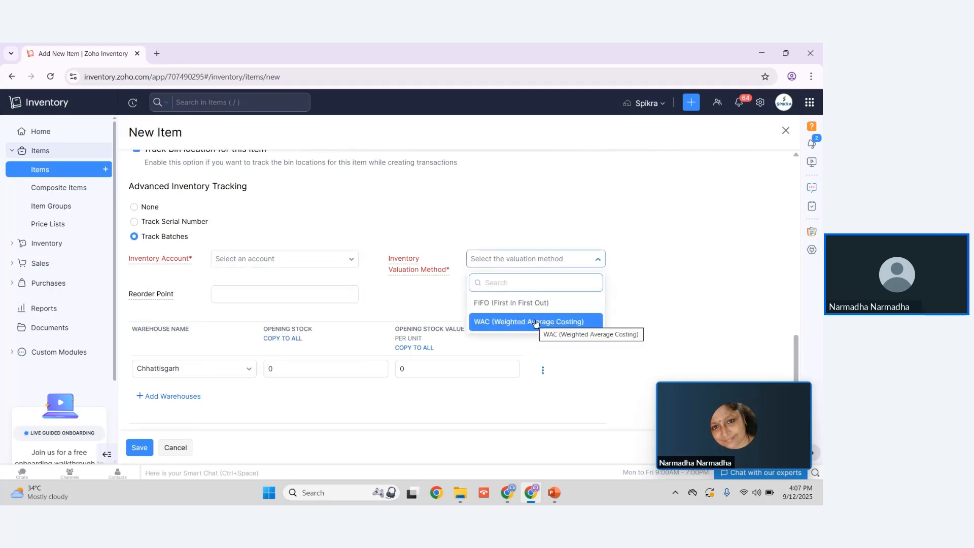
Step: Set the item's opening stock in the Chhattisgarh warehouse to 3
scroll(244, 395, "down", 2)
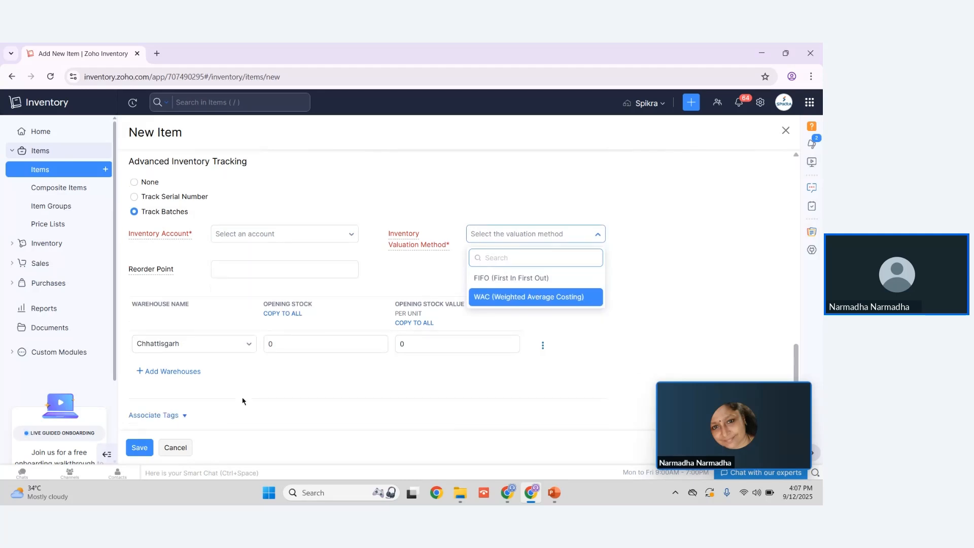
left_click(302, 286)
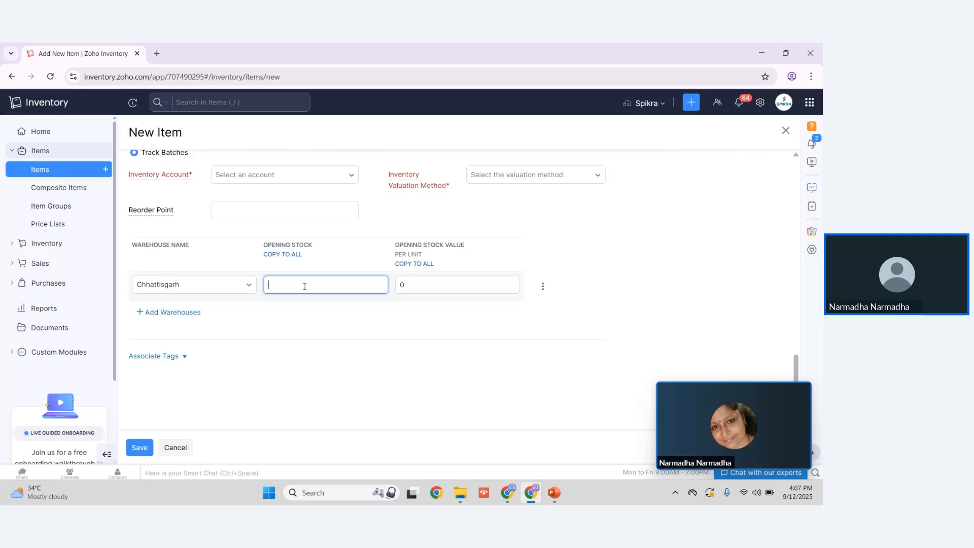
type("3")
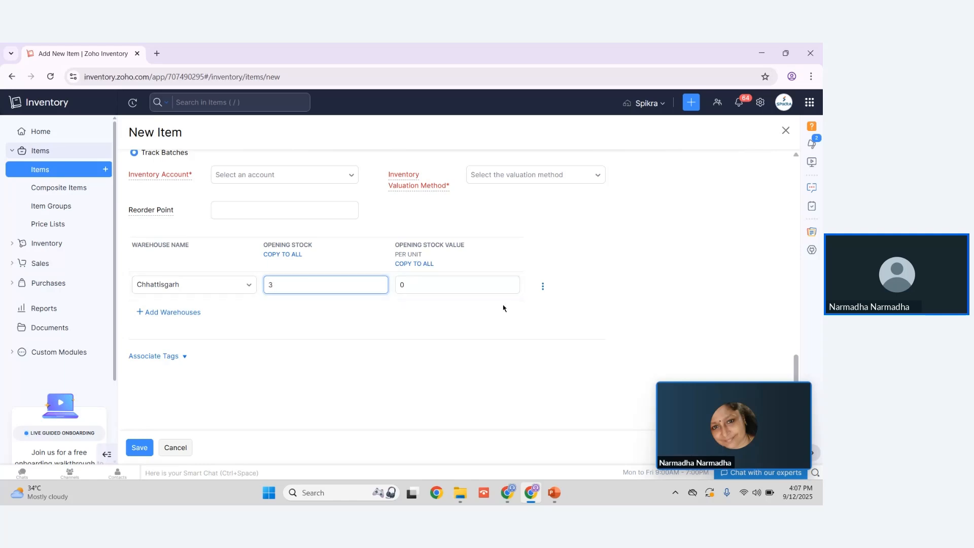
Step: Examine the batch reference, manufacturer batch and date fields in the Chhattisgarh warehouse's Add Batches form, then cancel it
scroll(298, 270, "up", 6)
scroll(168, 353, "down", 3)
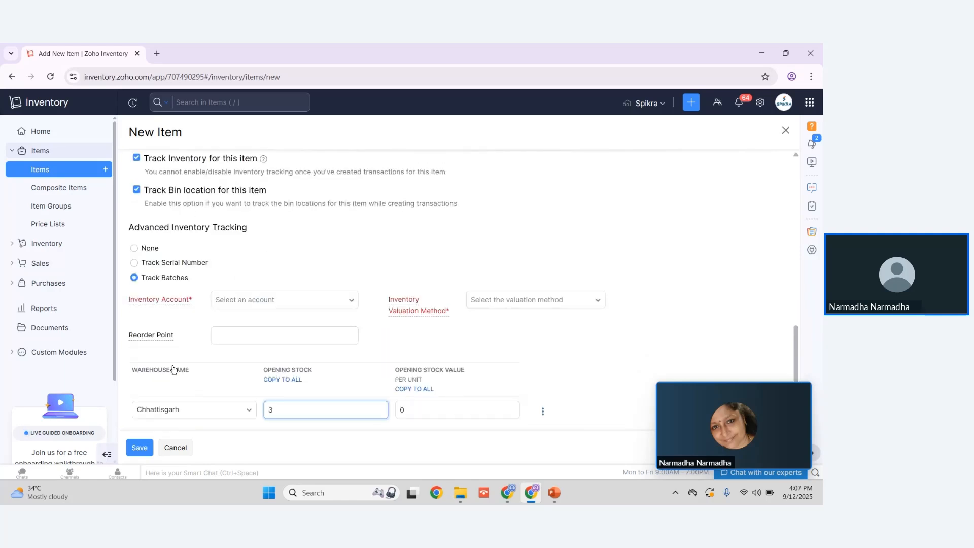
left_click(543, 412)
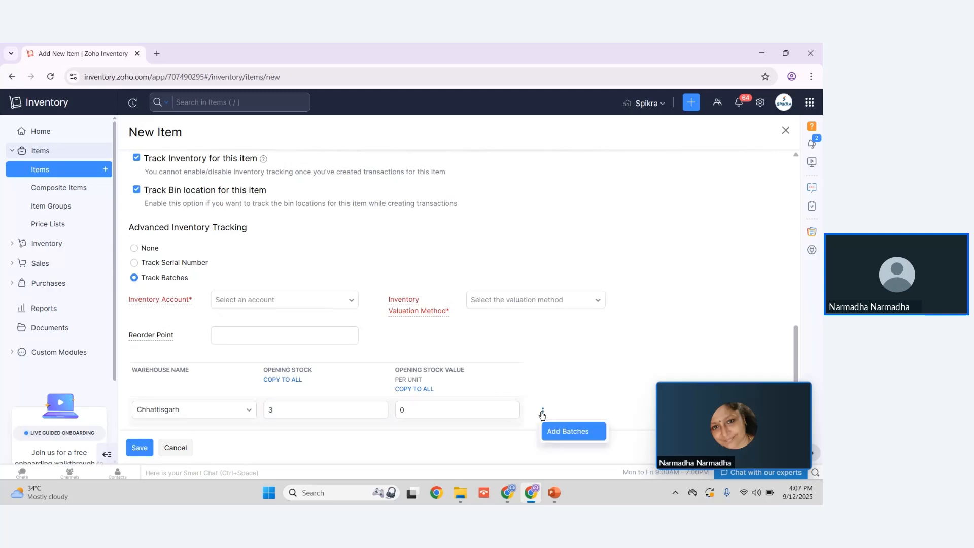
left_click(564, 429)
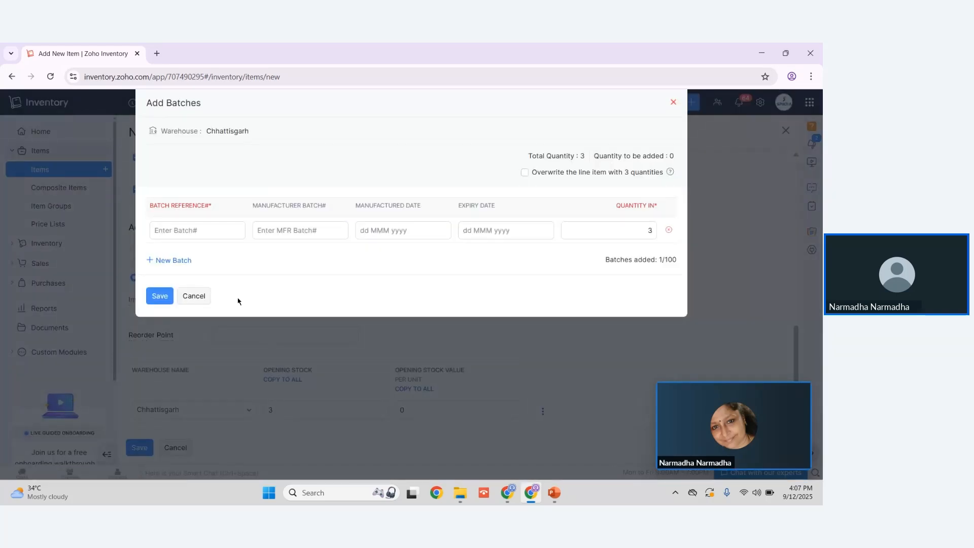
left_click(185, 231)
left_click(279, 236)
left_click(363, 235)
left_click(526, 232)
left_click(194, 296)
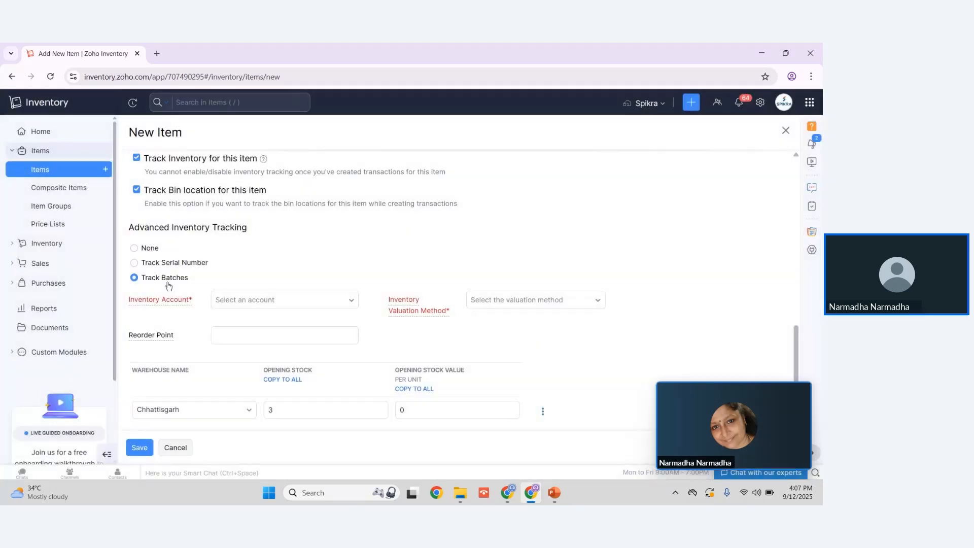
Step: Switch the item to Track Serial Number, enter serial numbers 1001, 1002 and 1003 for the Chhattisgarh warehouse, and cancel the entry
left_click(153, 265)
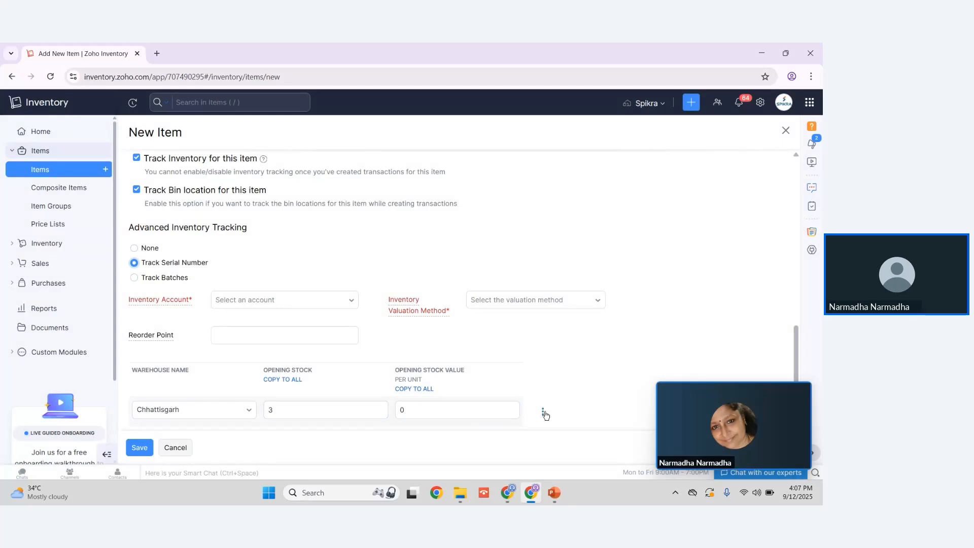
left_click(544, 412)
left_click(561, 433)
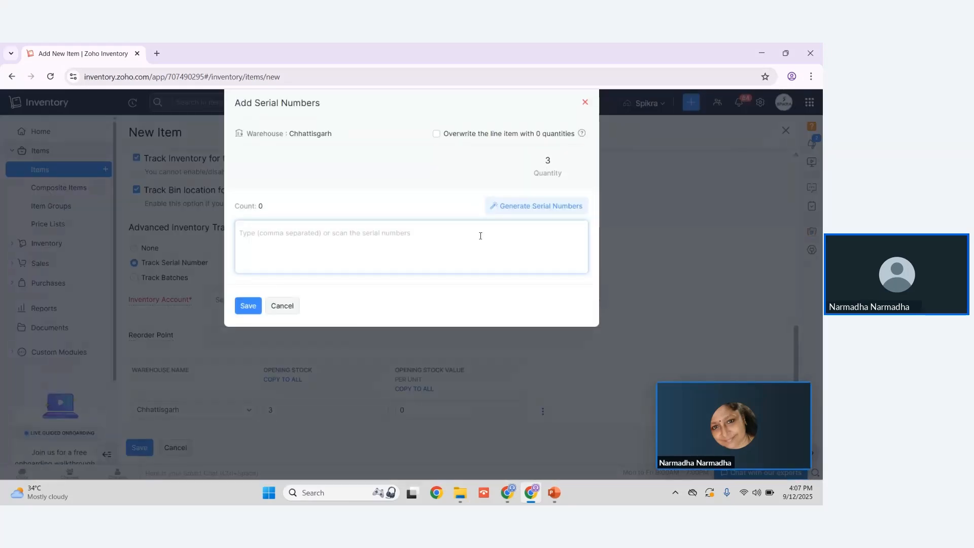
type("1001")
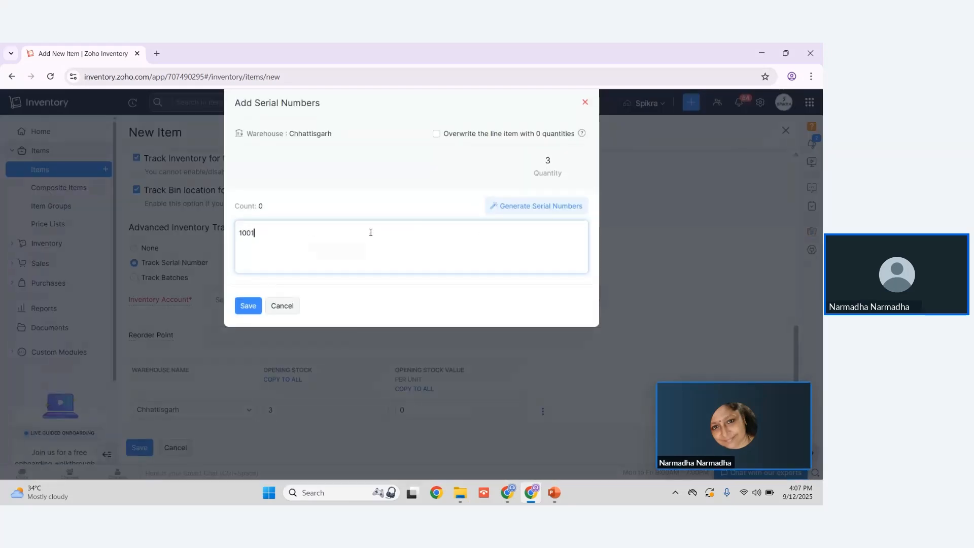
key("Return")
type("1002")
key("Return")
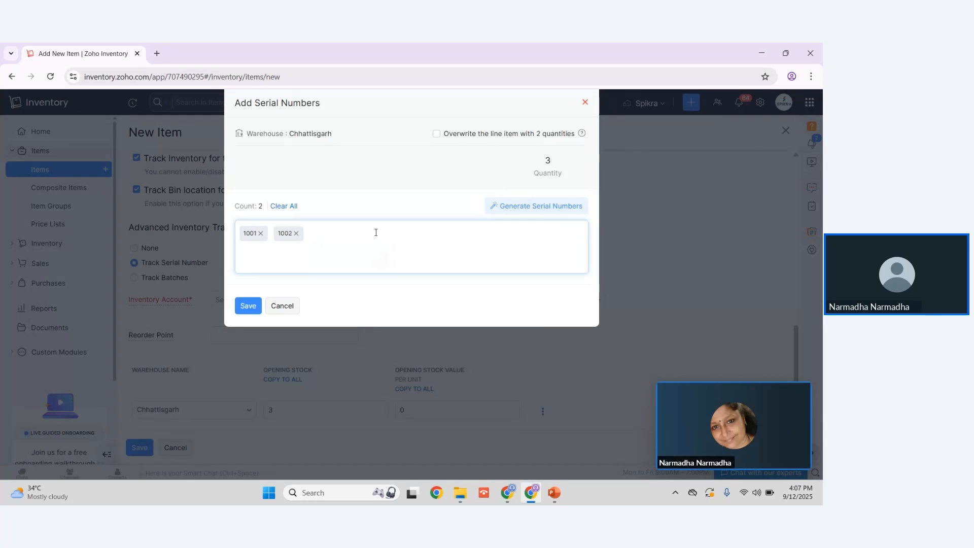
type("1003")
key("Return")
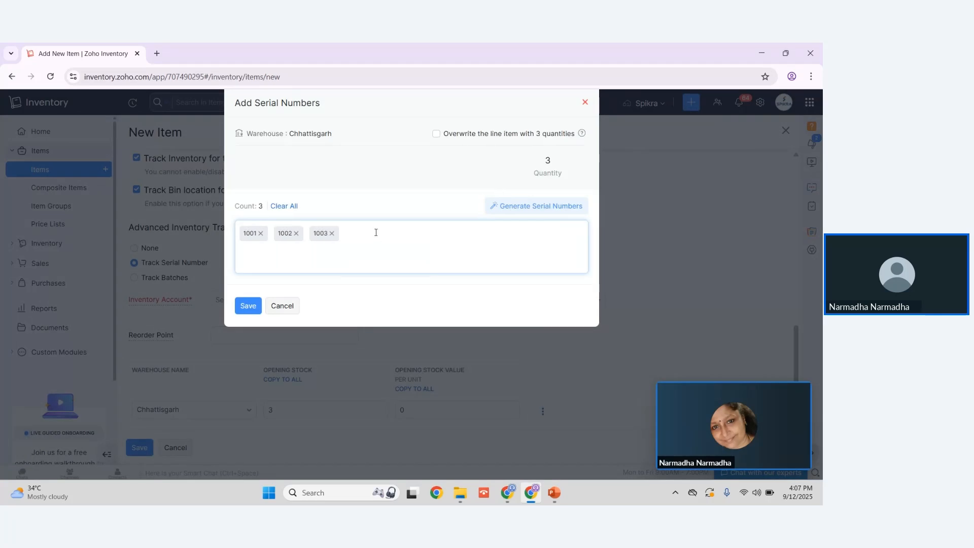
left_click(283, 305)
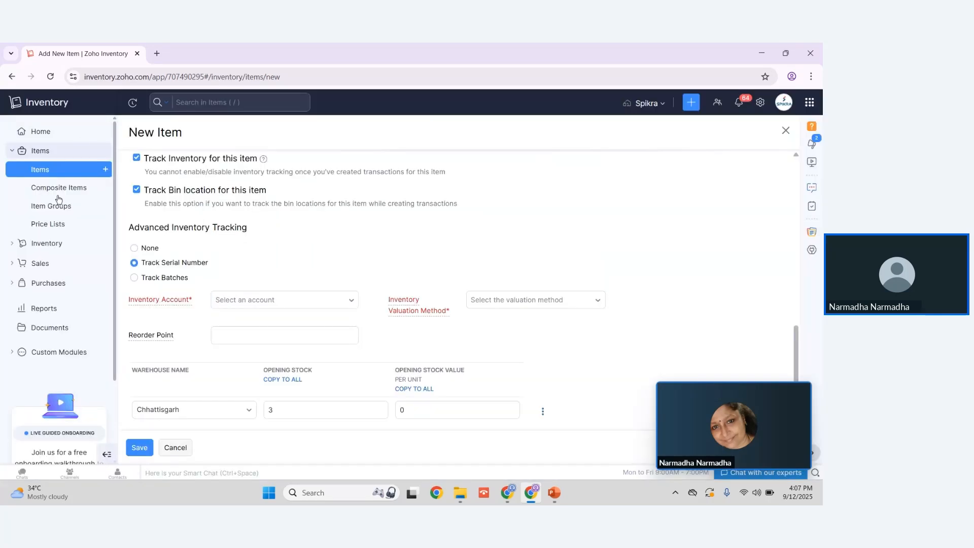
Step: Leave the unsaved item, discarding its changes, and open a new composite item form
left_click(61, 188)
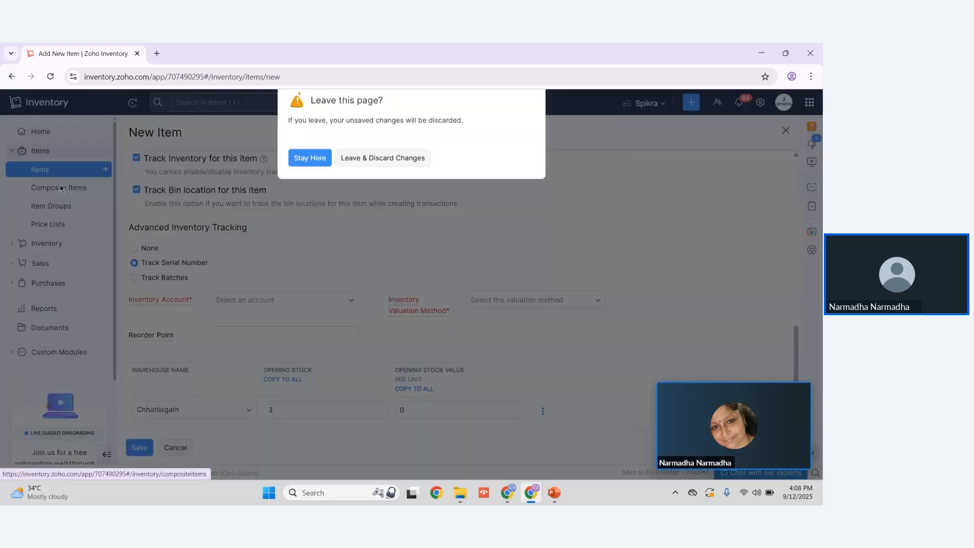
left_click(353, 173)
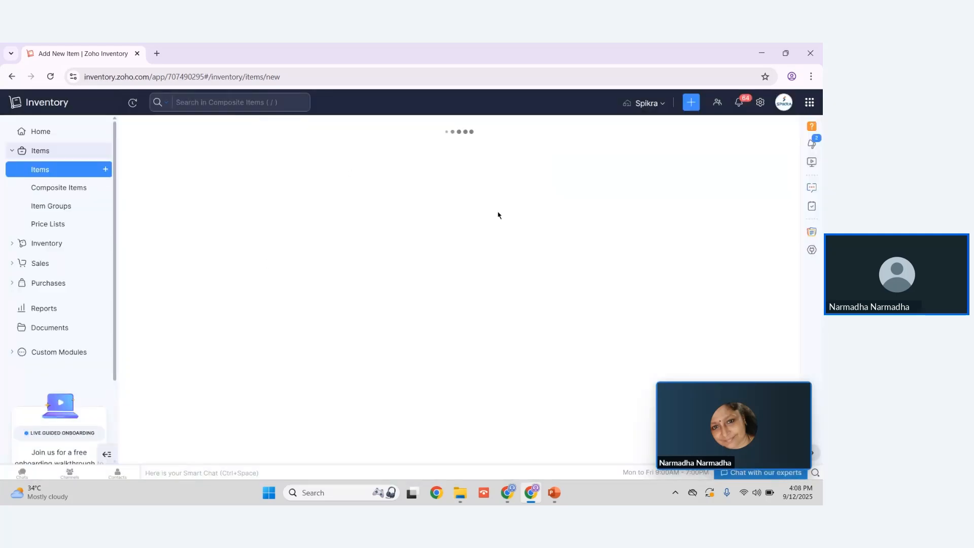
left_click(753, 133)
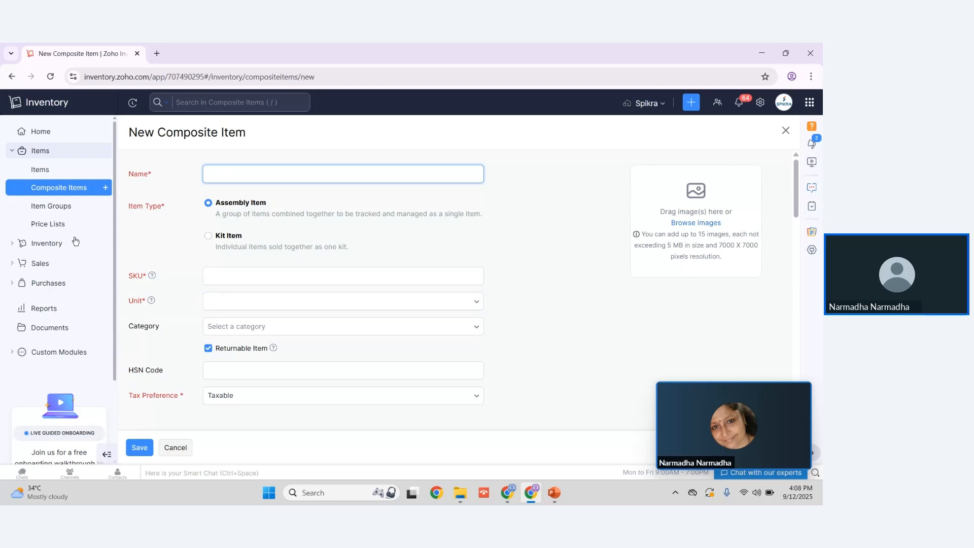
Step: Open a new item group form to review its attributes and options section
left_click(50, 206)
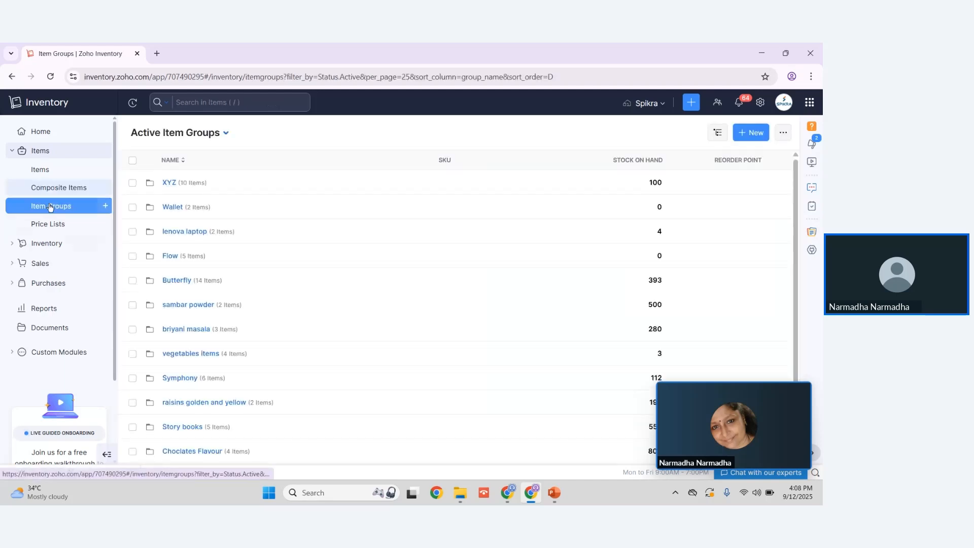
left_click(746, 141)
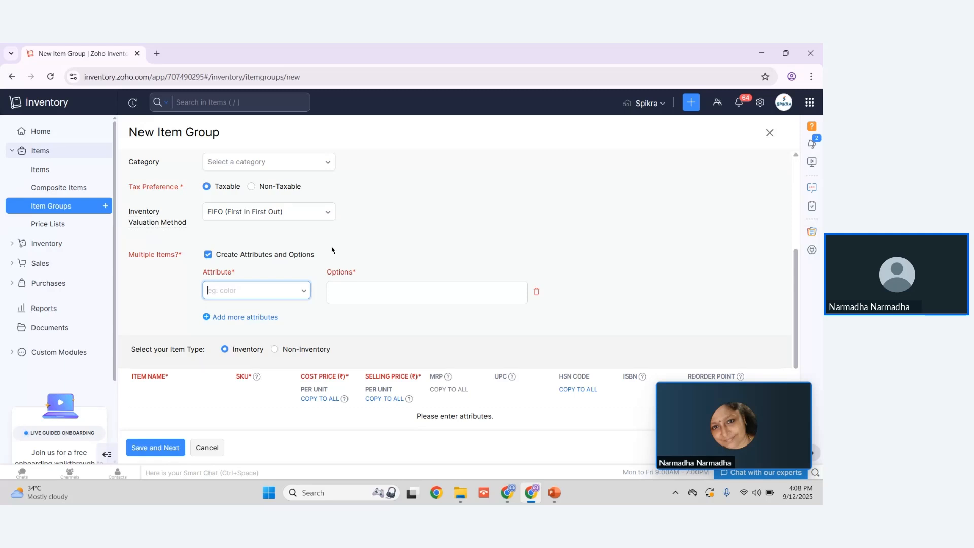
Step: Open a new price list form and examine the percentage options, Markup and Markdown, for all items
left_click(56, 224)
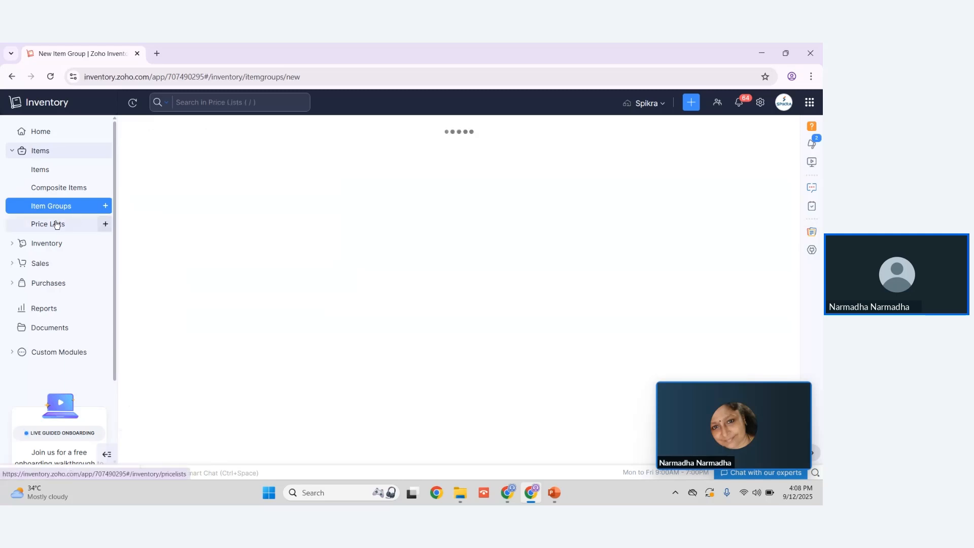
left_click(750, 136)
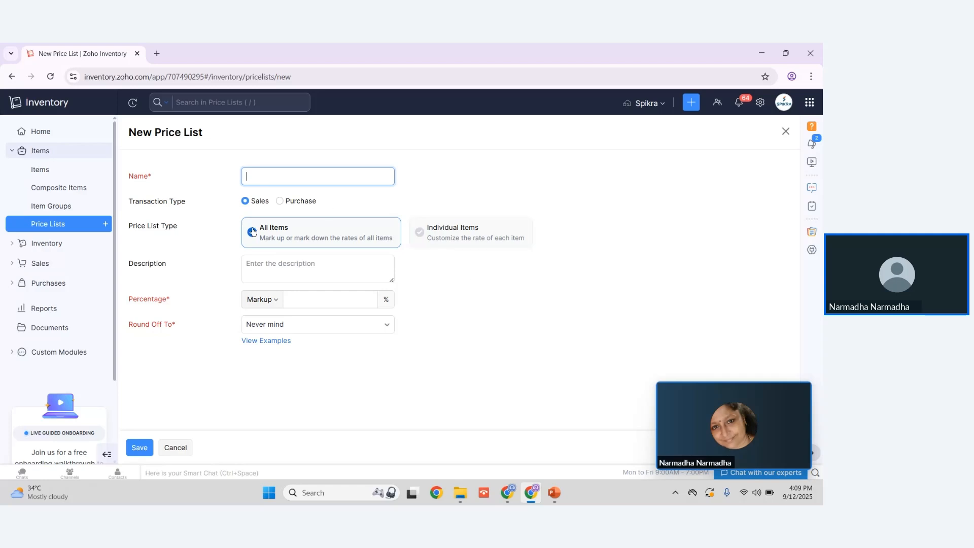
left_click(277, 304)
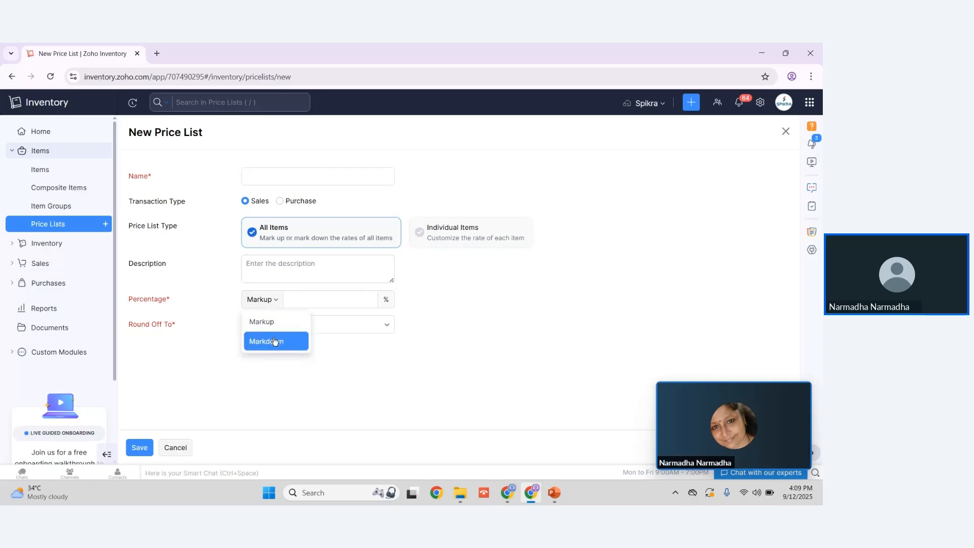
Step: Set the price list type to Individual Items and compare the Unit Pricing and Volume Pricing rate tables
left_click(449, 229)
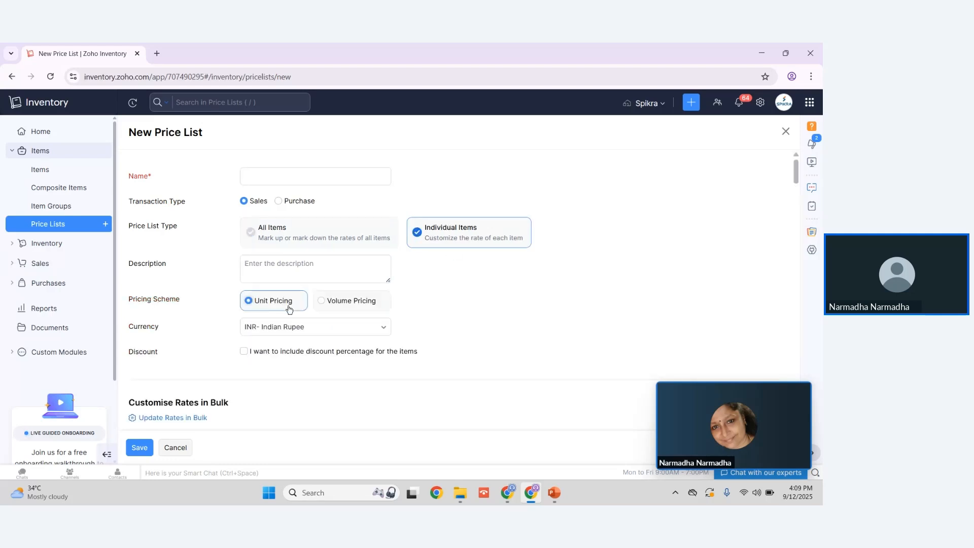
left_click(343, 304)
scroll(456, 304, "down", 5)
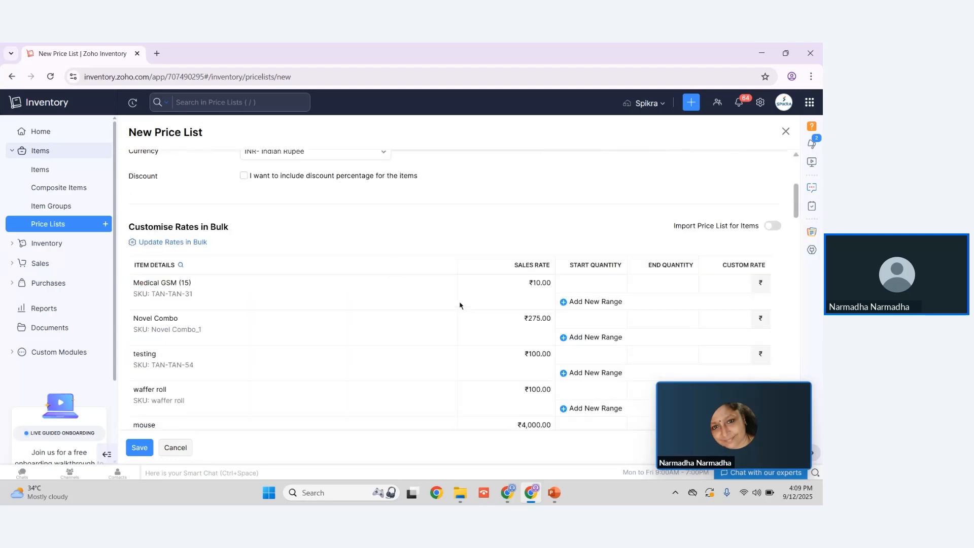
scroll(258, 194, "up", 2)
left_click(269, 175)
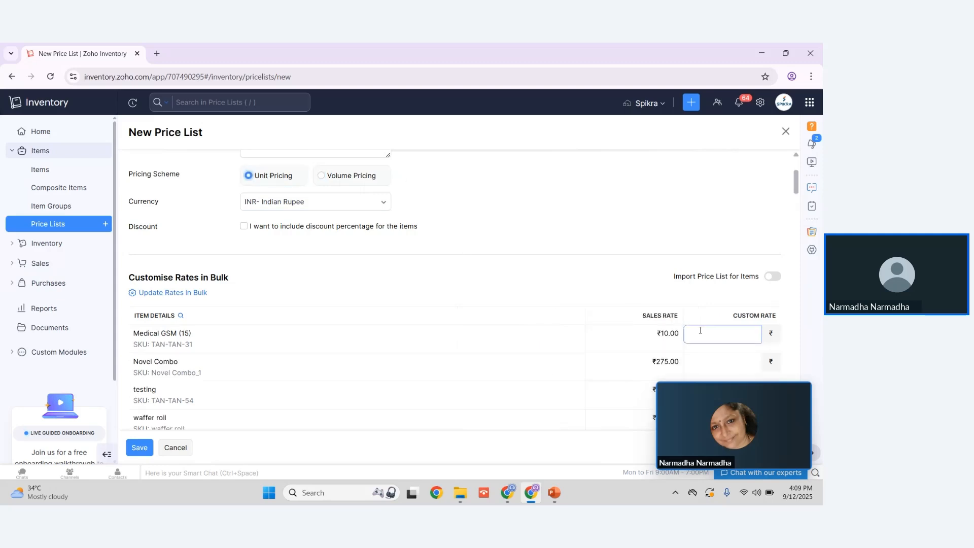
left_click(345, 175)
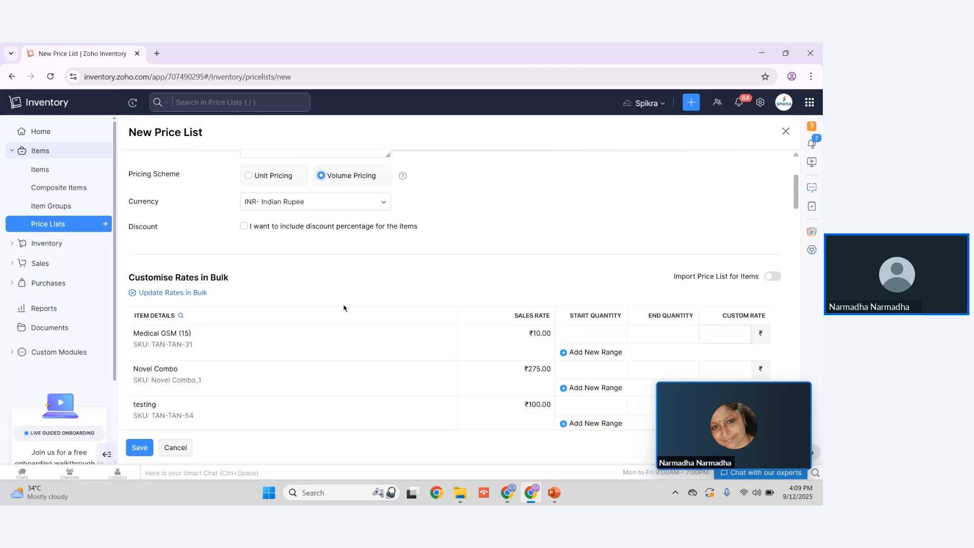
Step: Open the Inventory Adjustments list from the Inventory module
left_click(56, 246)
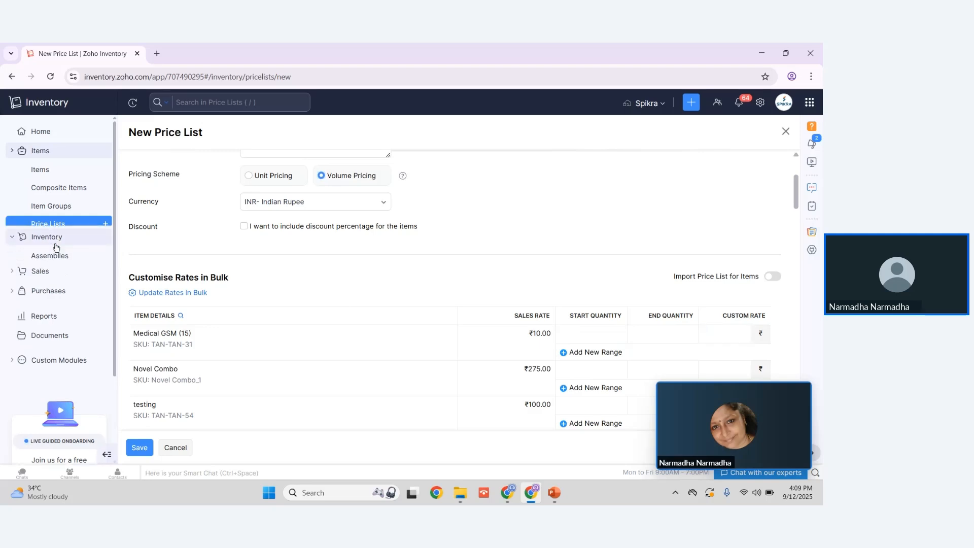
left_click(62, 213)
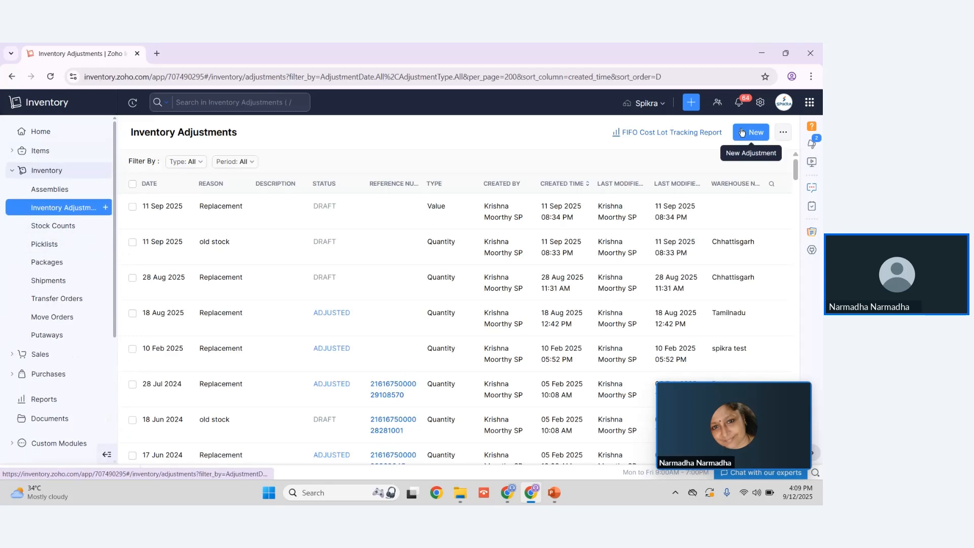
Step: Open a new inventory adjustment form and examine its reason options and the item table for Quantity Adjustment
left_click(743, 132)
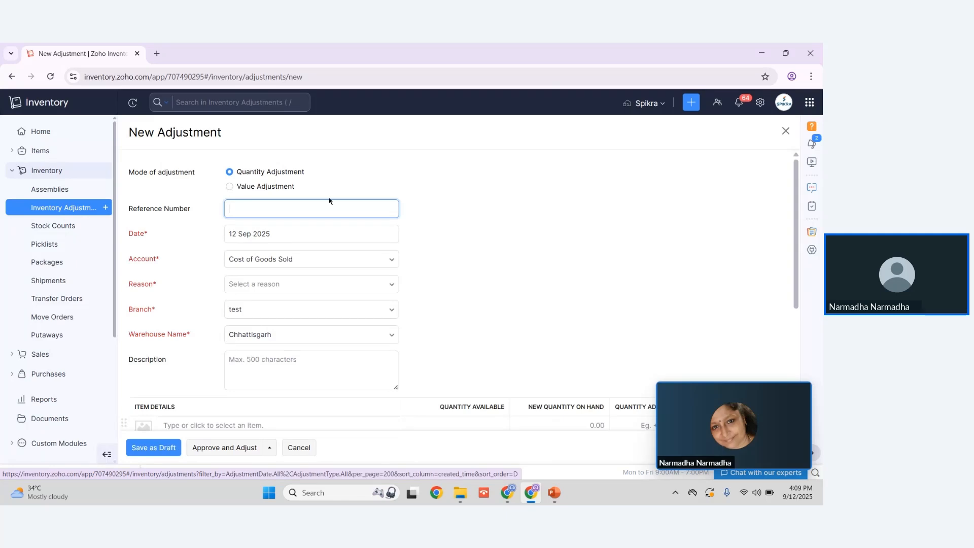
left_click(316, 285)
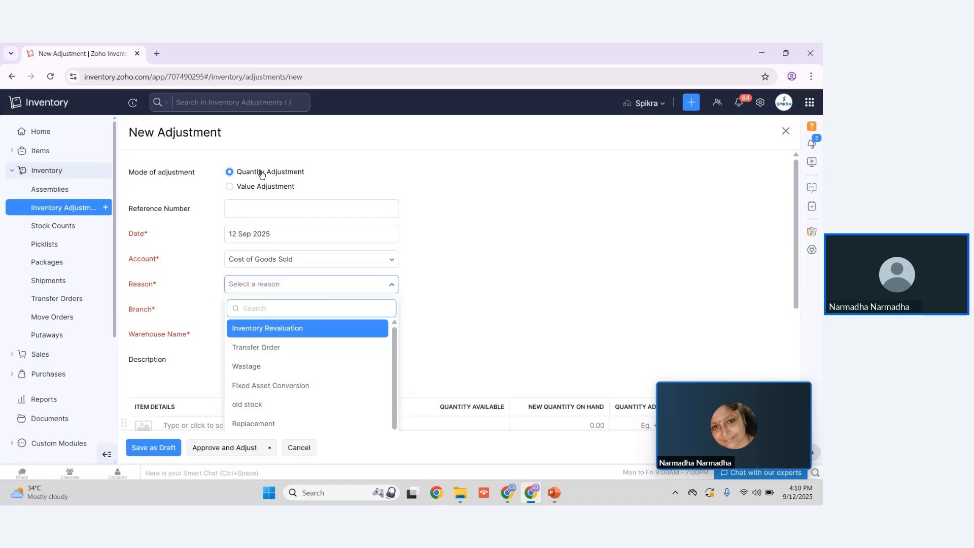
left_click(368, 185)
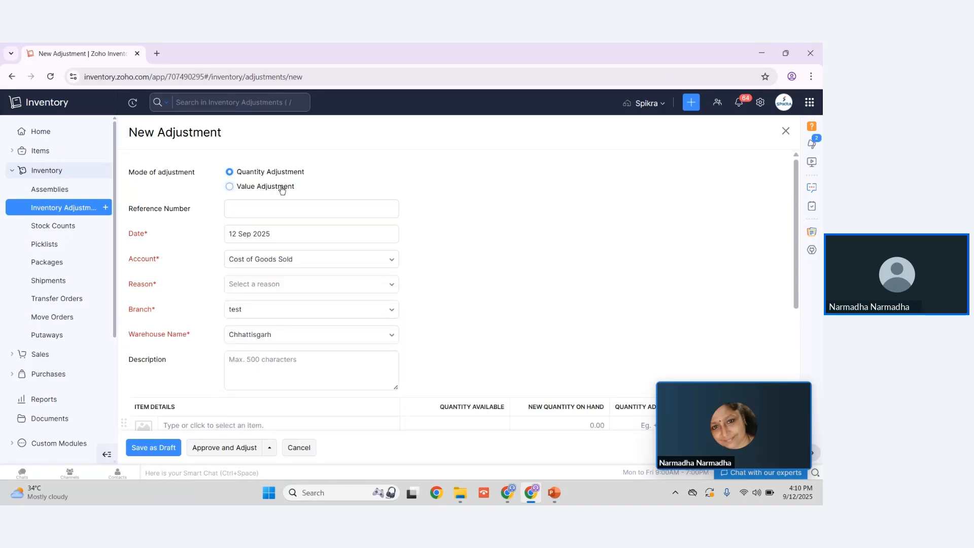
scroll(456, 212, "down", 3)
scroll(406, 214, "up", 3)
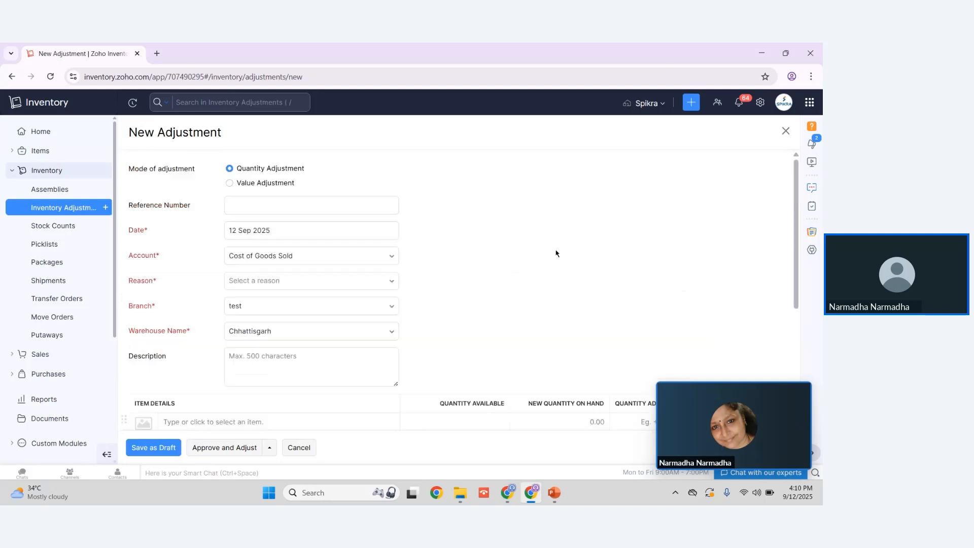
scroll(290, 188, "down", 2)
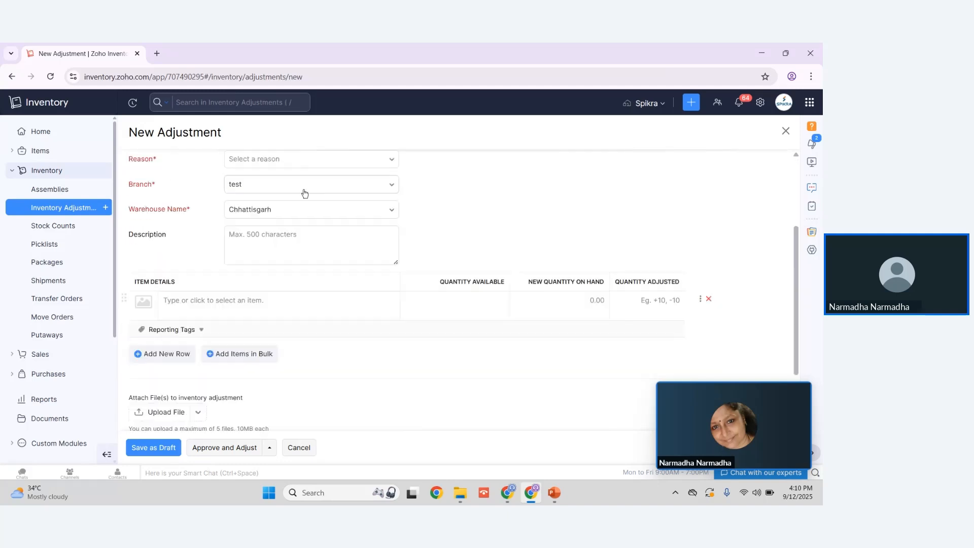
scroll(302, 191, "up", 2)
scroll(381, 222, "down", 4)
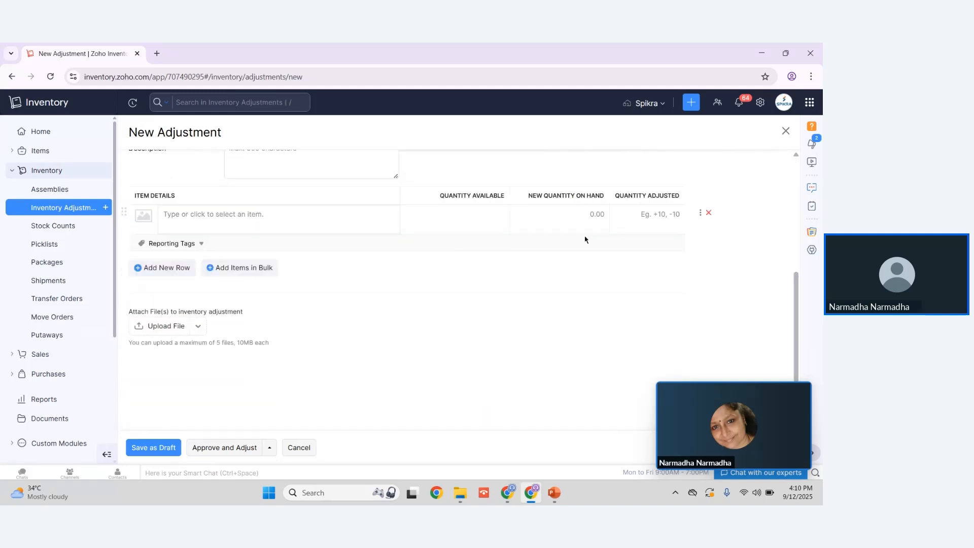
left_click(646, 213)
scroll(311, 229, "up", 4)
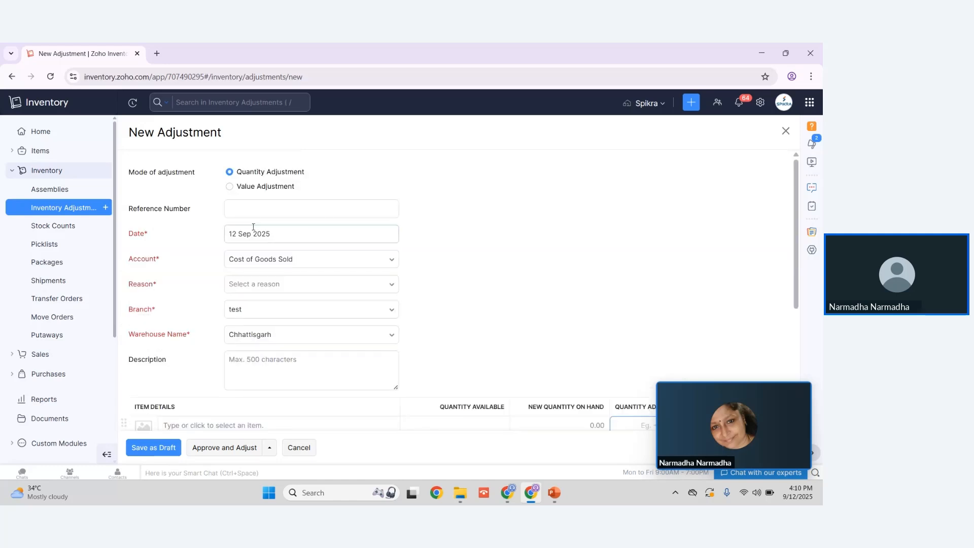
Step: Switch the adjustment mode to Value Adjustment and examine the item table's value columns and selectable items
left_click(233, 189)
scroll(476, 208, "down", 4)
left_click(173, 224)
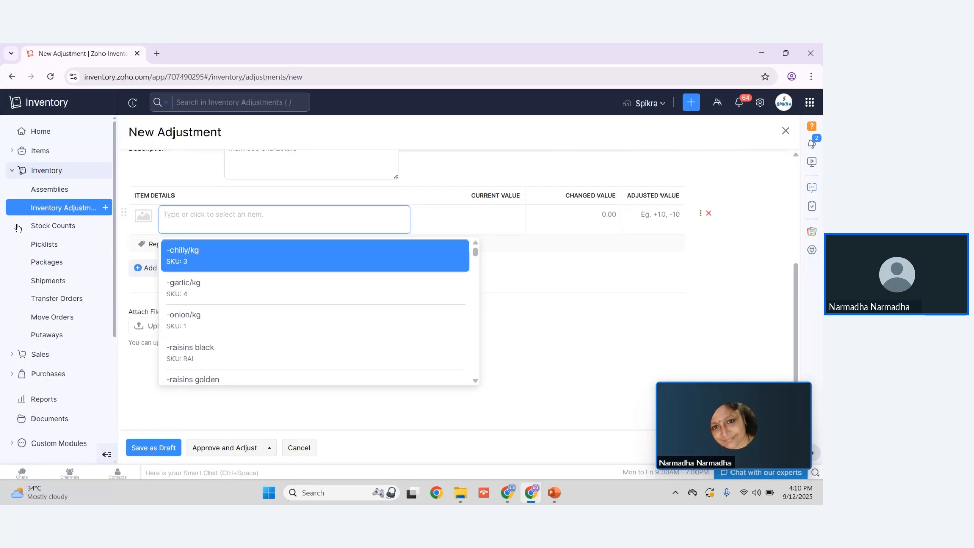
Step: Discard the adjustment and start a new stock count, assigning it to a user
left_click(65, 226)
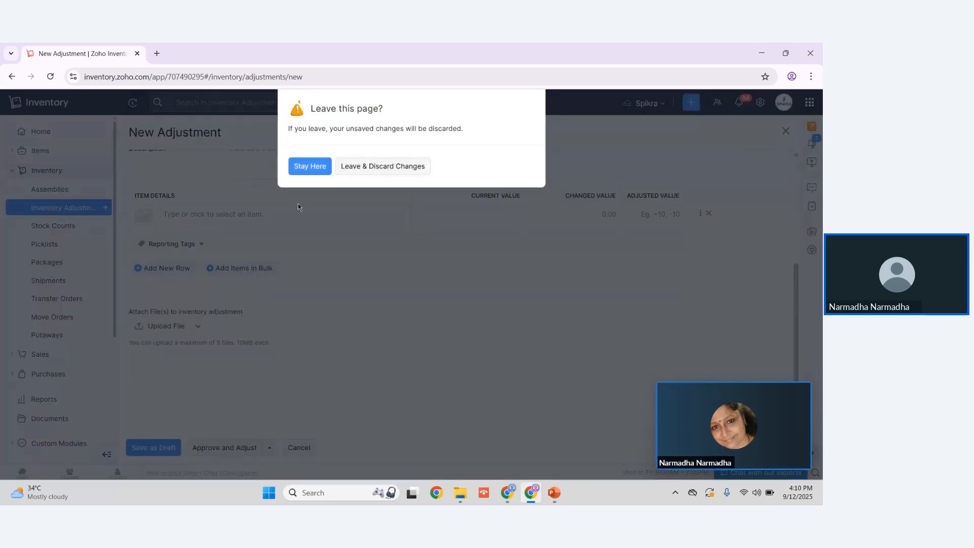
left_click(361, 168)
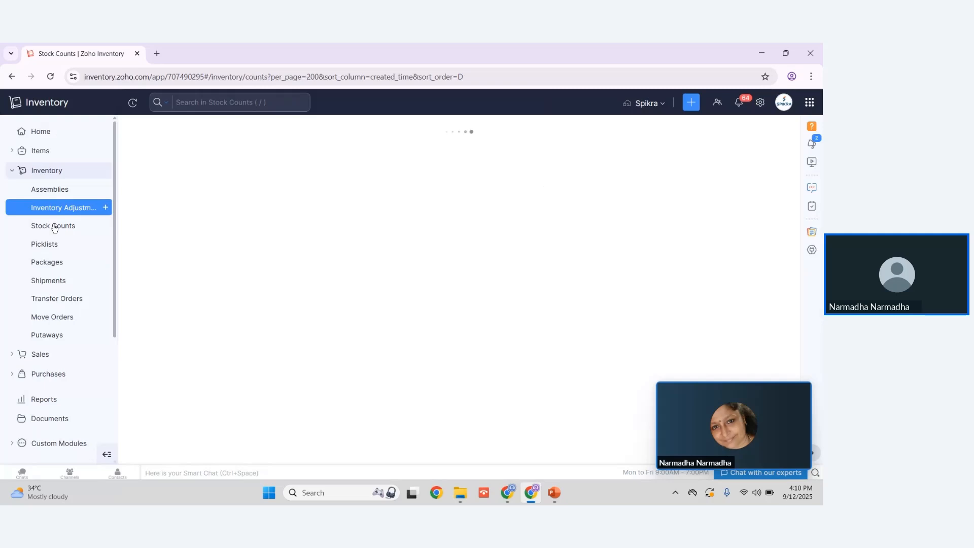
left_click(737, 133)
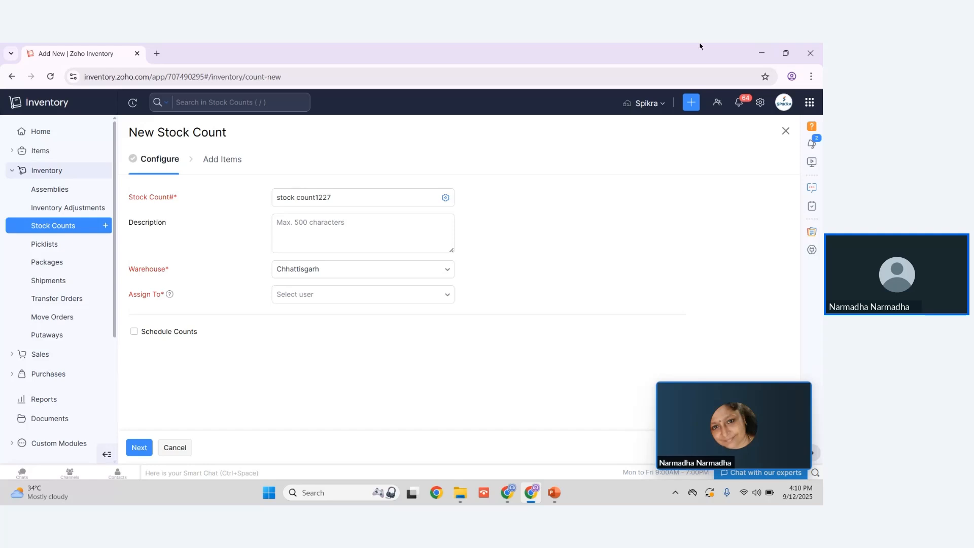
left_click(344, 301)
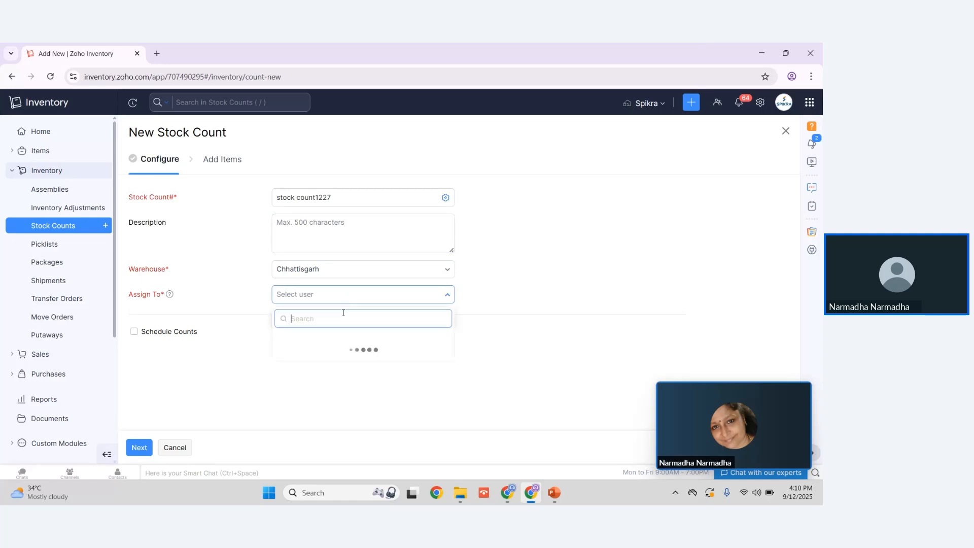
left_click(349, 343)
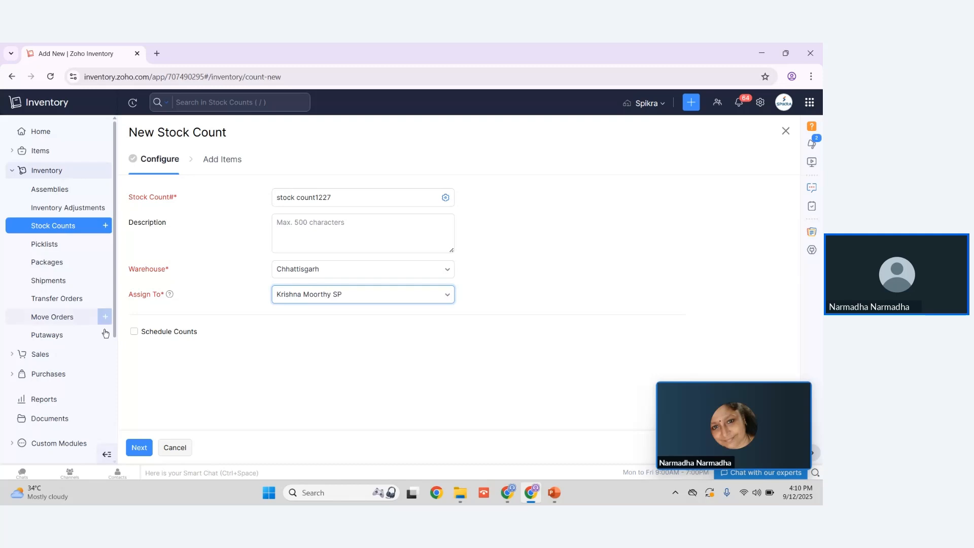
Step: Enable Schedule Counts on the stock count and review the periodic schedule settings, including the Remind Before field
left_click(131, 332)
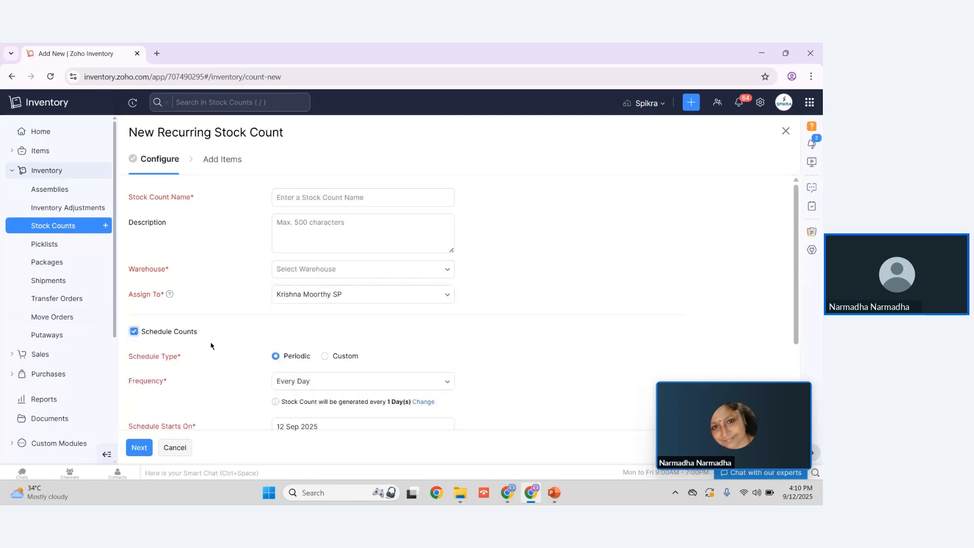
scroll(211, 346, "down", 3)
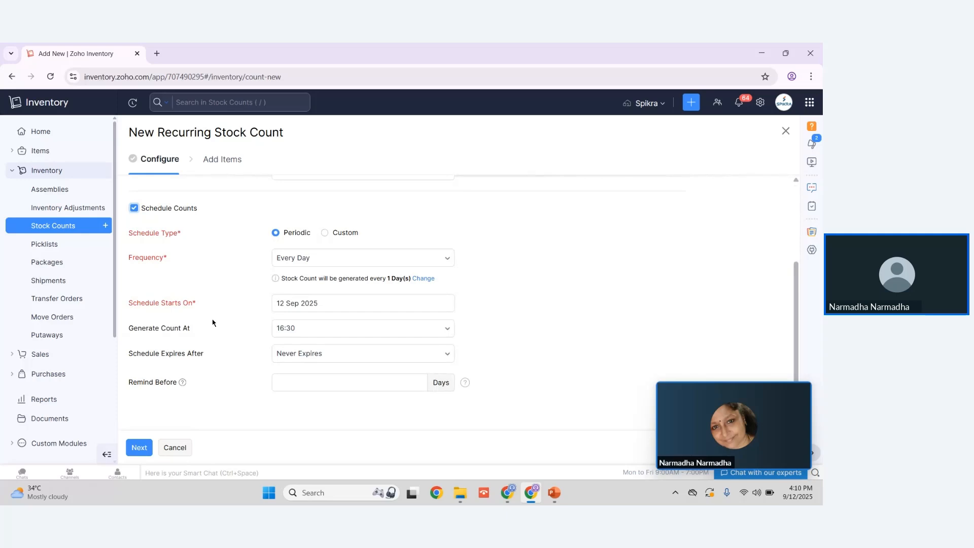
left_click(280, 382)
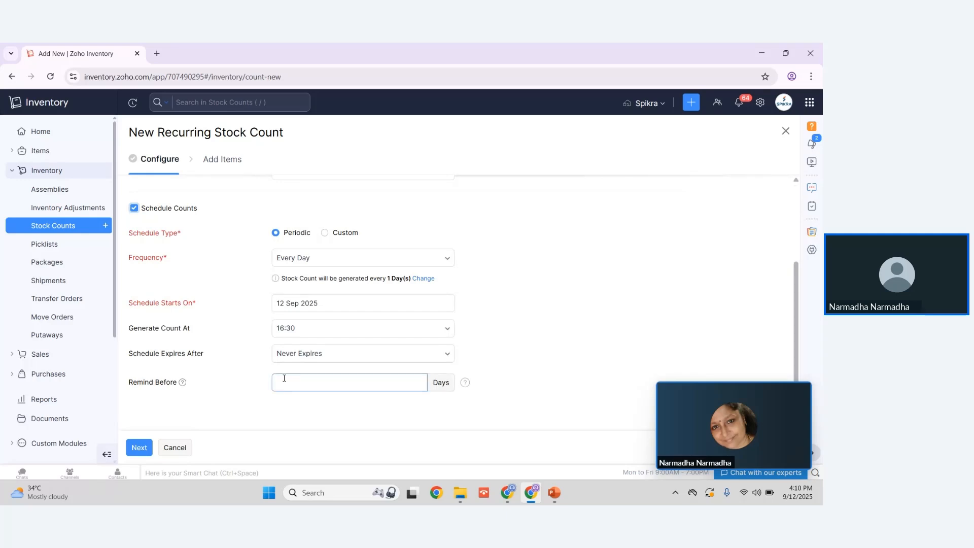
scroll(254, 338, "up", 3)
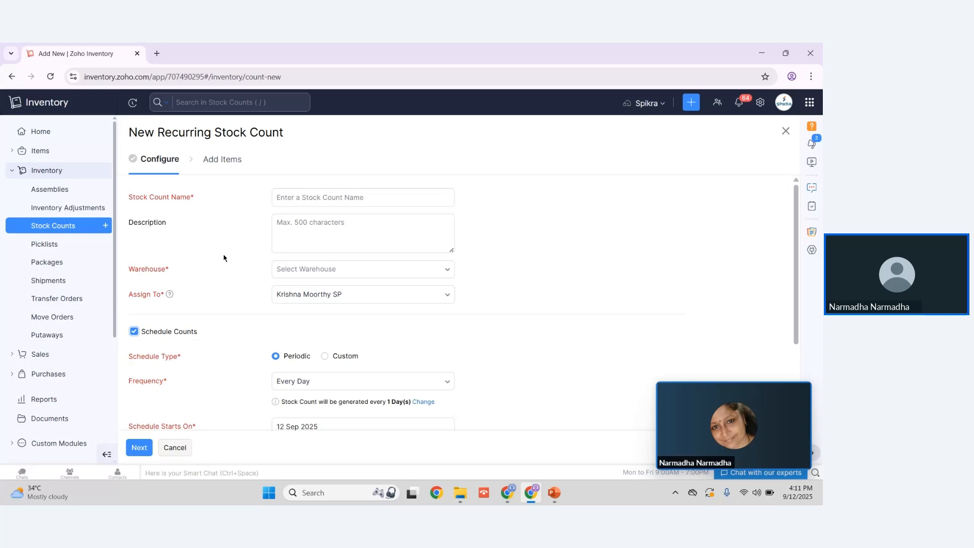
Step: Discard the stock count and open a new picklist form
left_click(49, 245)
left_click(366, 167)
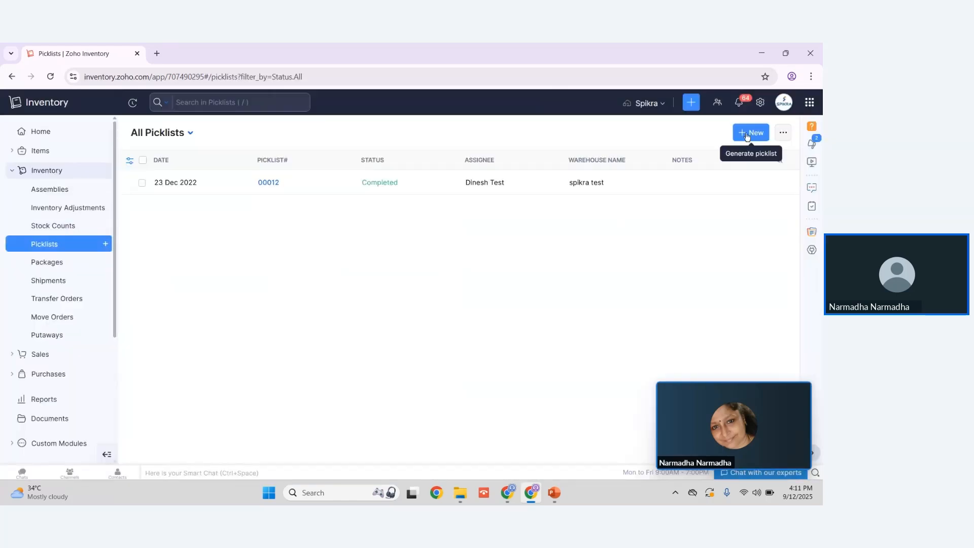
left_click(746, 133)
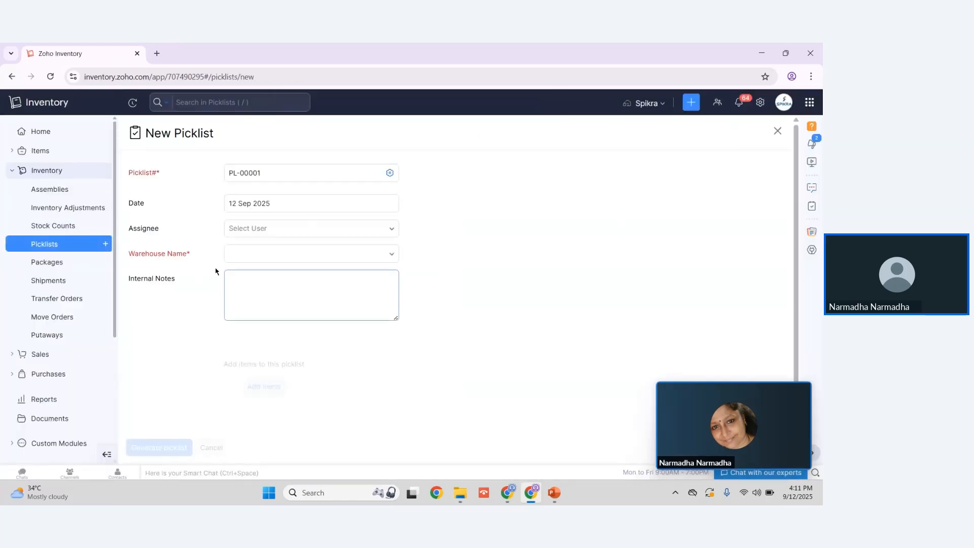
Step: Set the picklist's warehouse to spikra test and examine the sales order items available to add
left_click(242, 253)
left_click(250, 302)
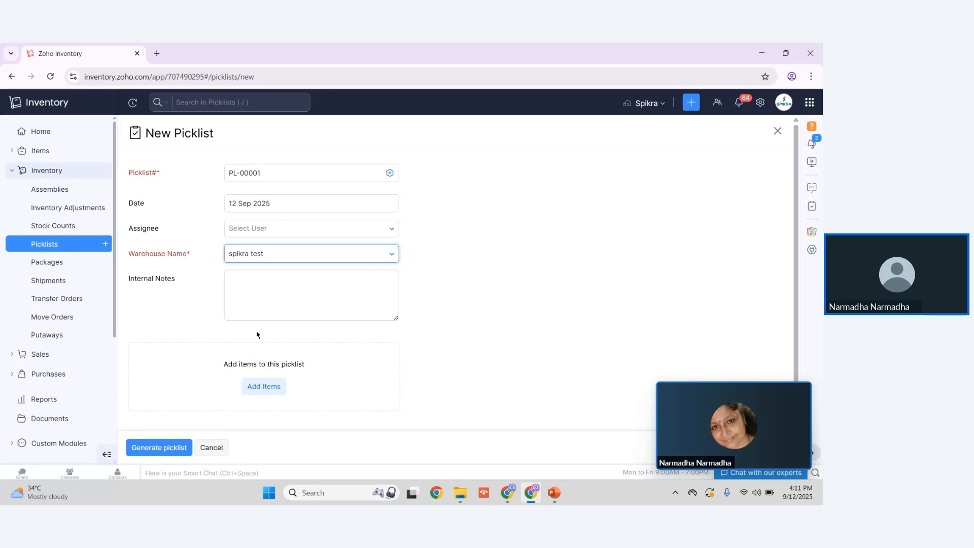
left_click(260, 389)
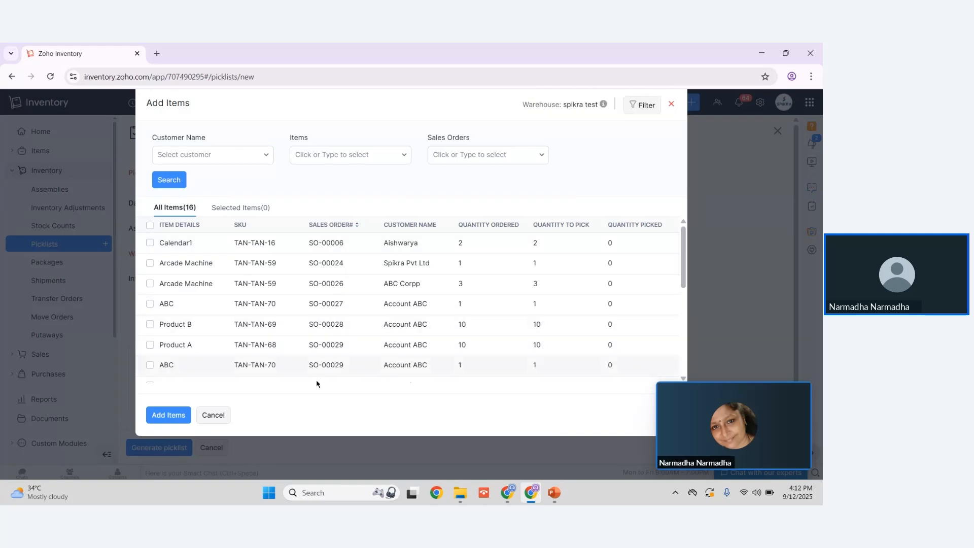
left_click(216, 416)
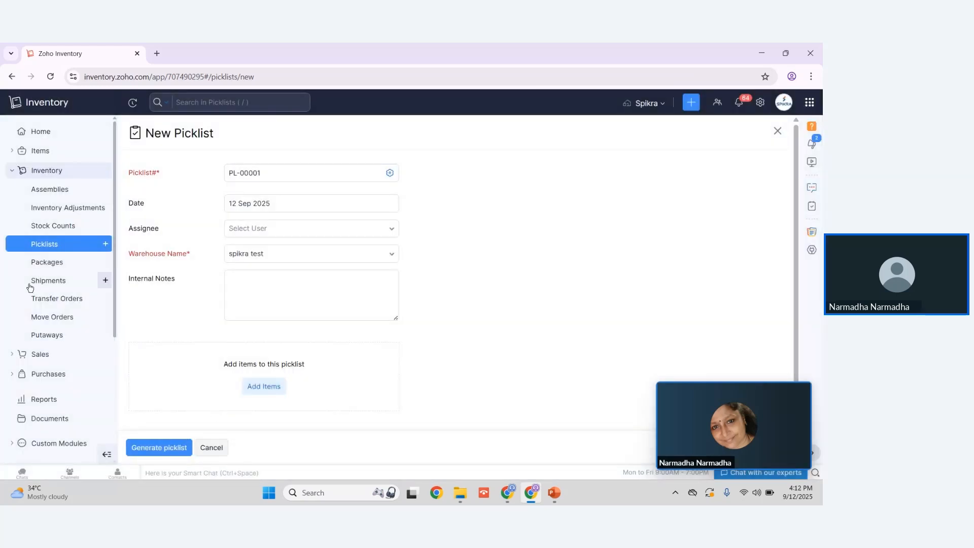
Step: Discard the picklist and open a new package form
left_click(52, 272)
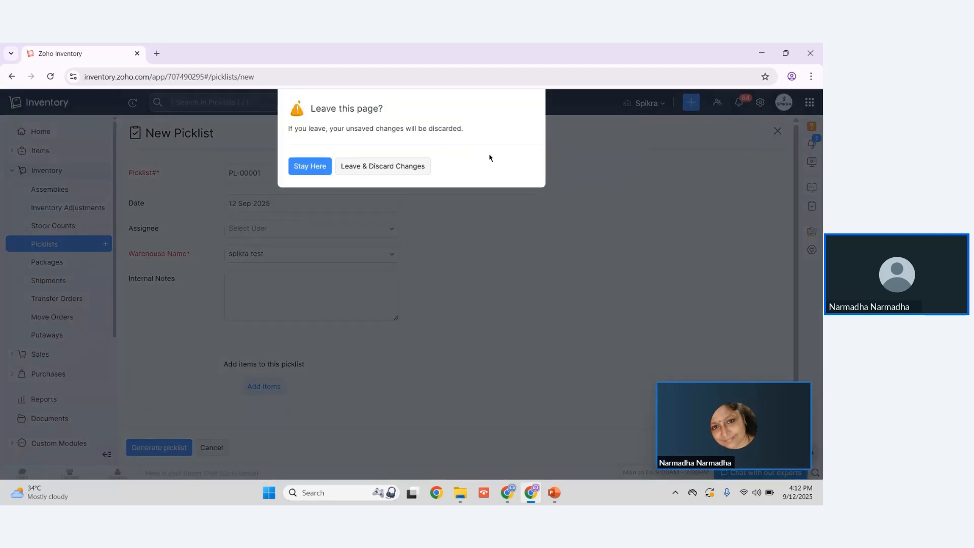
left_click(362, 166)
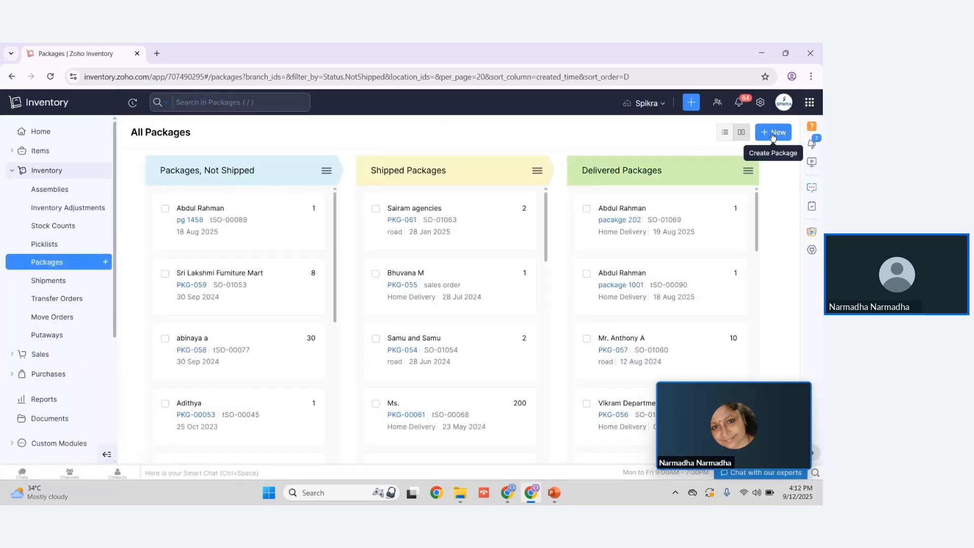
left_click(772, 133)
Step: Select a customer and one of the customer's sales orders to load its items into the package
left_click(343, 172)
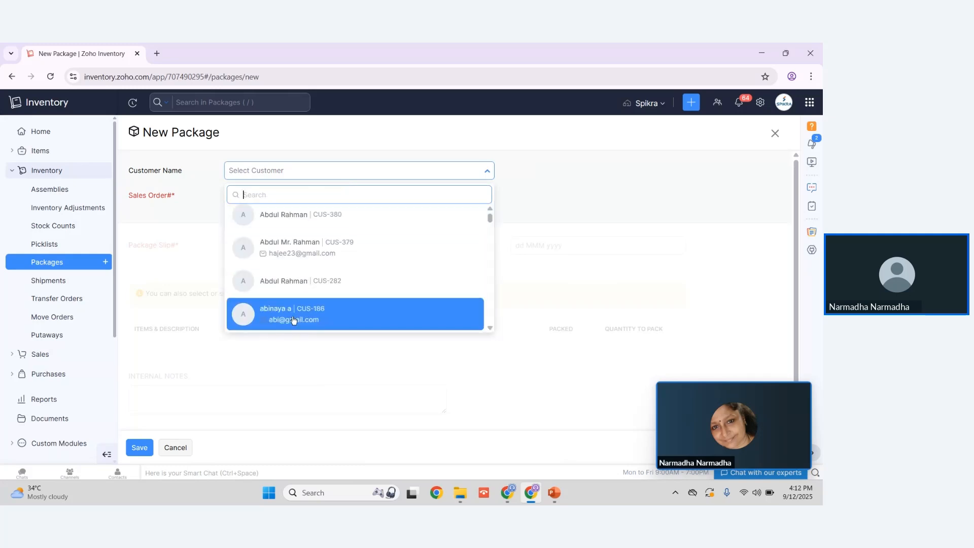
left_click(281, 319)
left_click(281, 196)
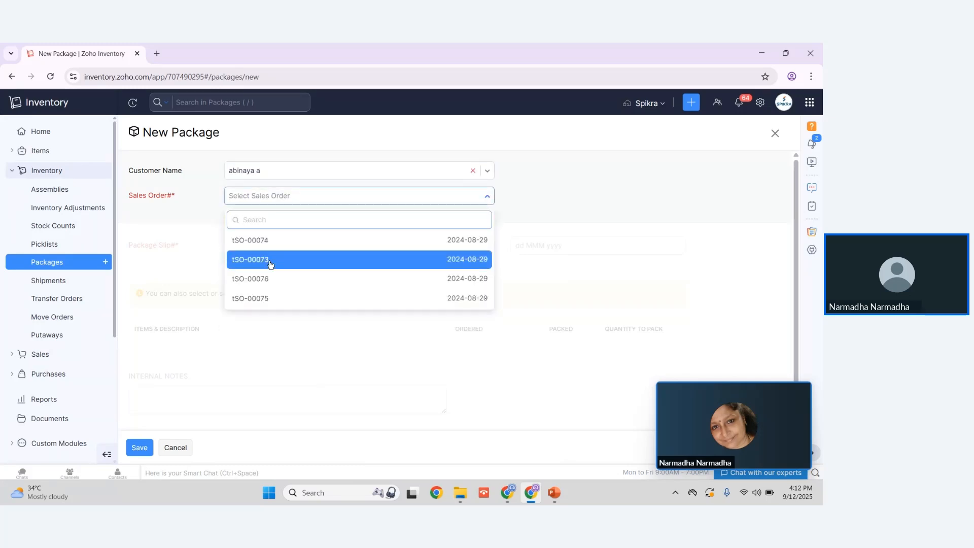
left_click(271, 246)
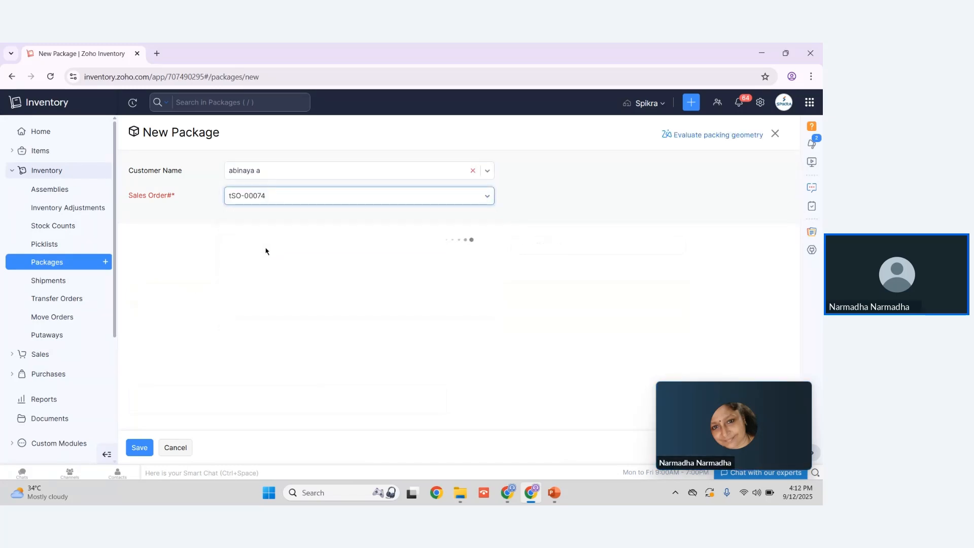
left_click(266, 247)
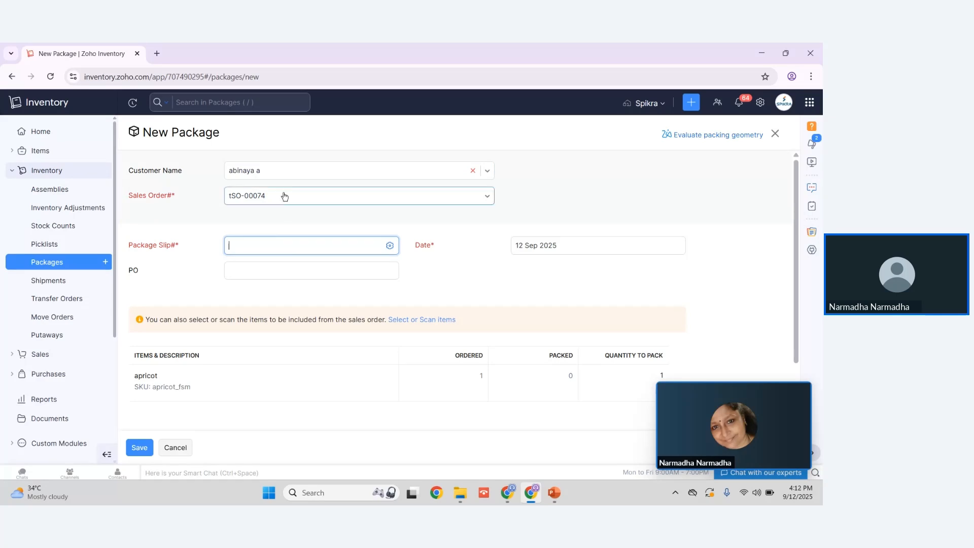
Step: Open the packing geometry evaluation for the order, review its item dimension and weight fields, and return to the package form
left_click(702, 136)
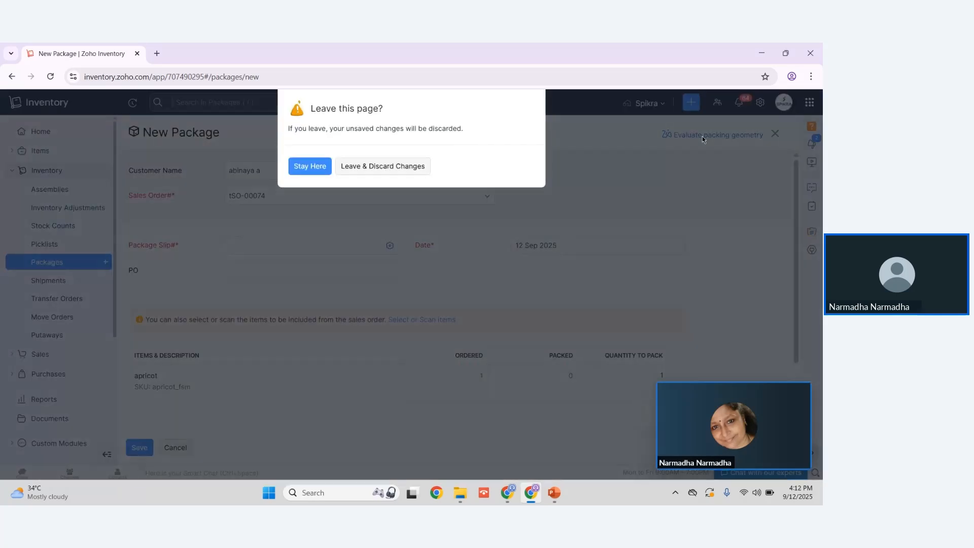
left_click(373, 166)
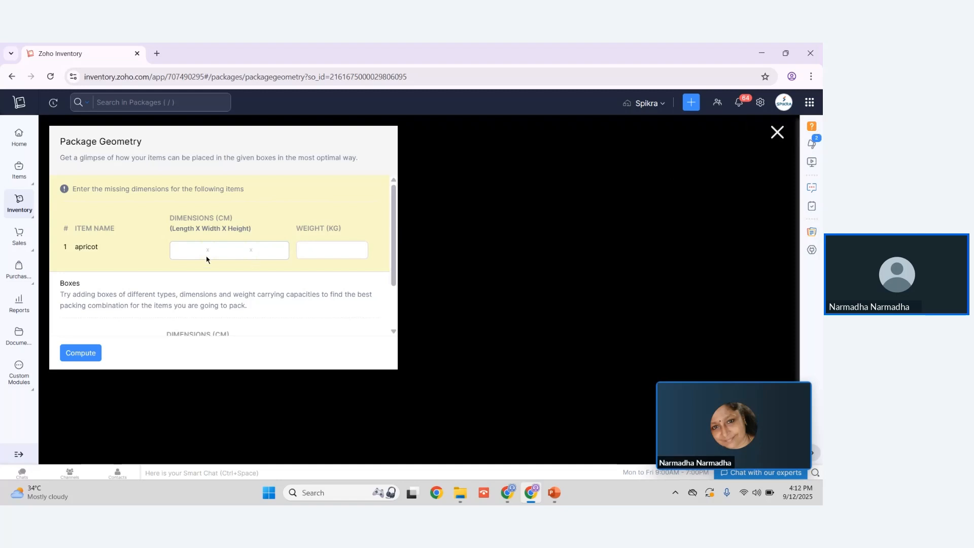
left_click(310, 250)
left_click(777, 133)
left_click(426, 163)
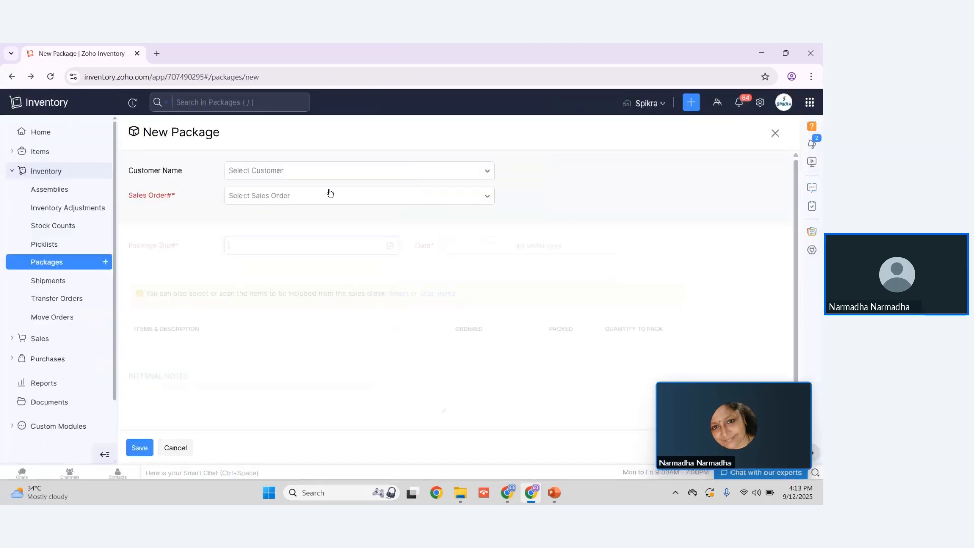
Step: Discard the package and open a new manual shipment form
left_click(53, 285)
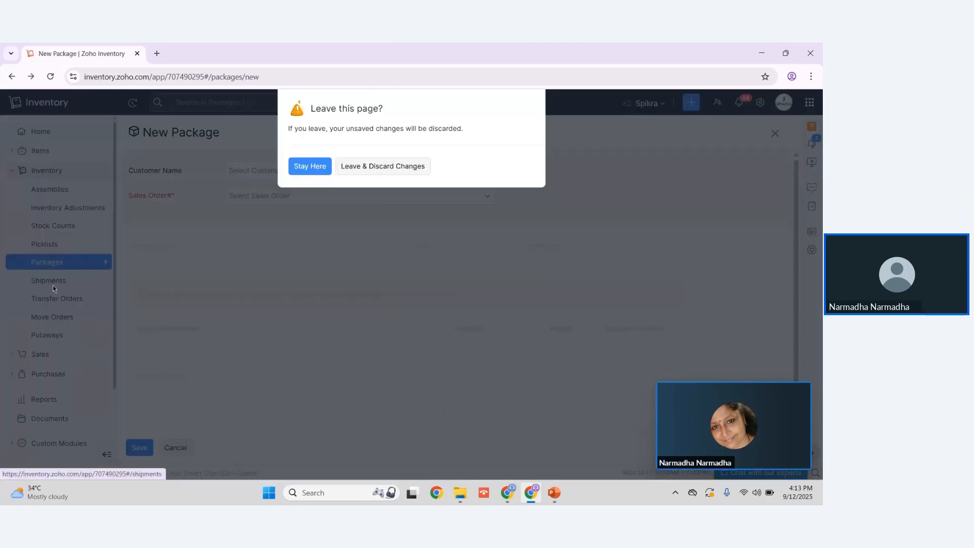
left_click(389, 169)
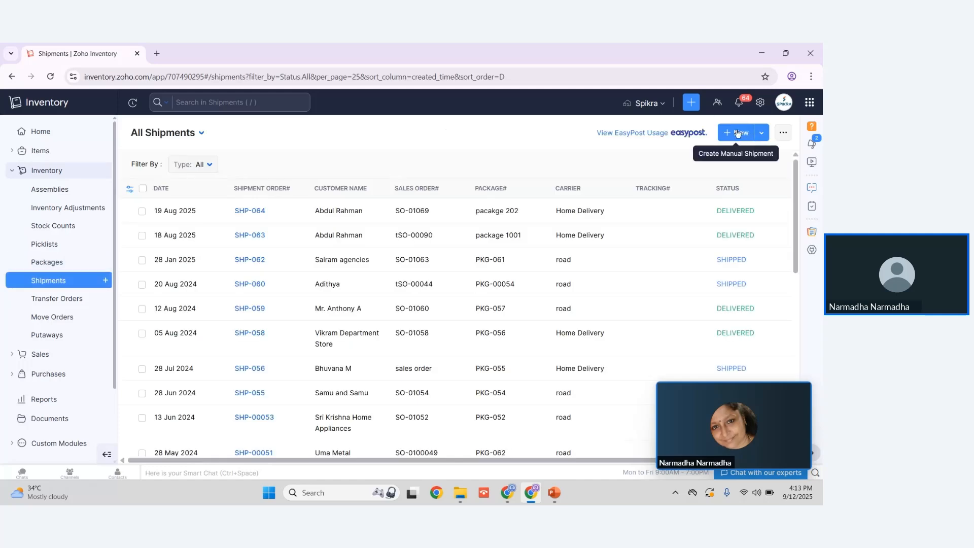
left_click(736, 132)
Step: Select a customer and one of the customer's sales orders in the shipment form, and review its carrier, tracking, charges and delivery fields
left_click(369, 174)
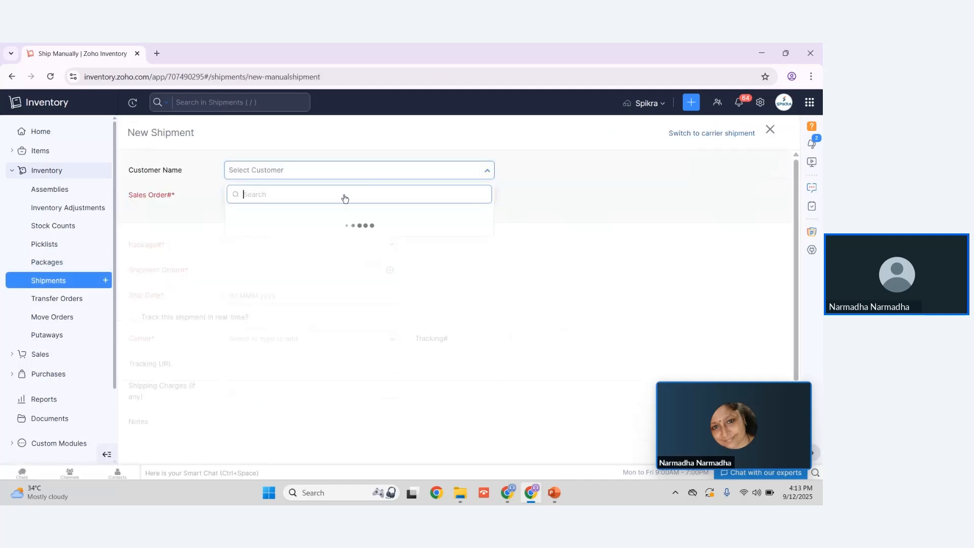
left_click(309, 324)
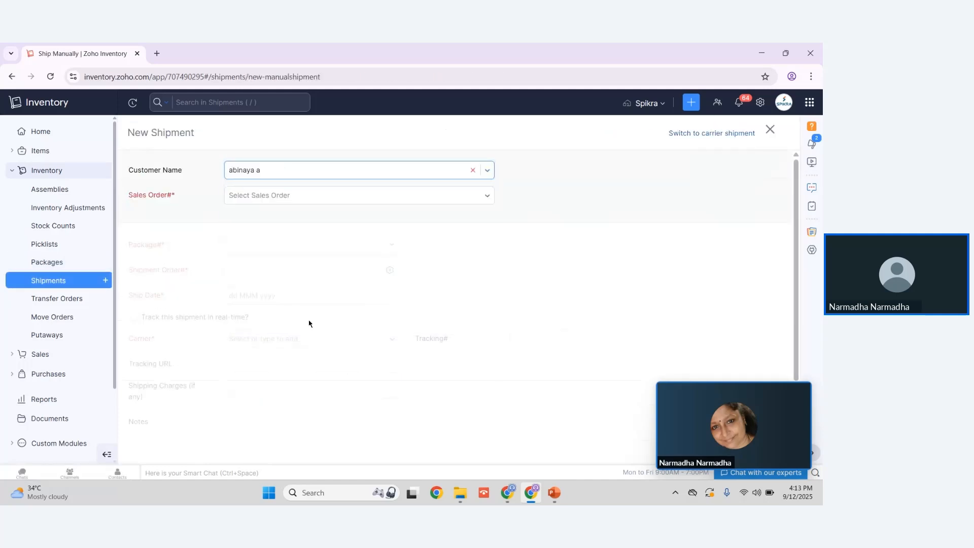
left_click(252, 200)
left_click(254, 241)
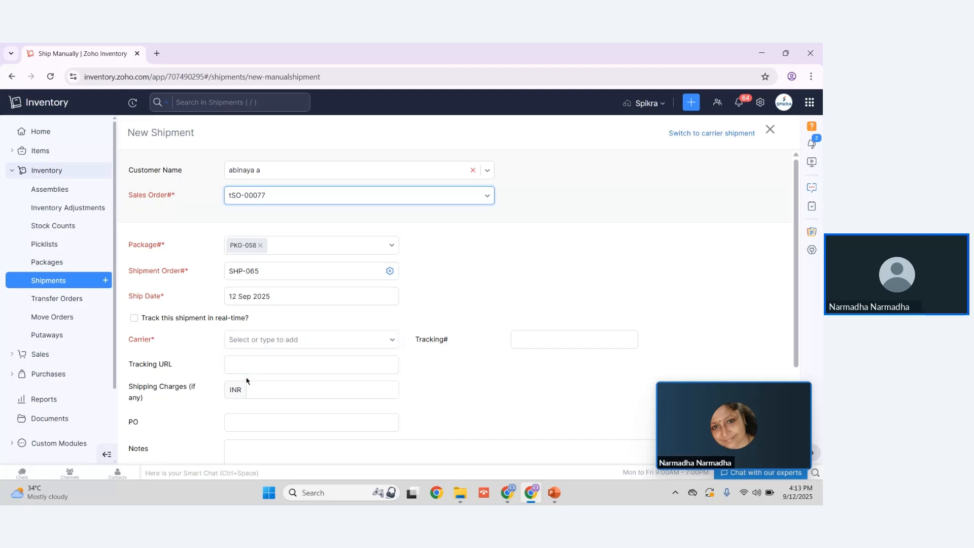
scroll(245, 378, "down", 3)
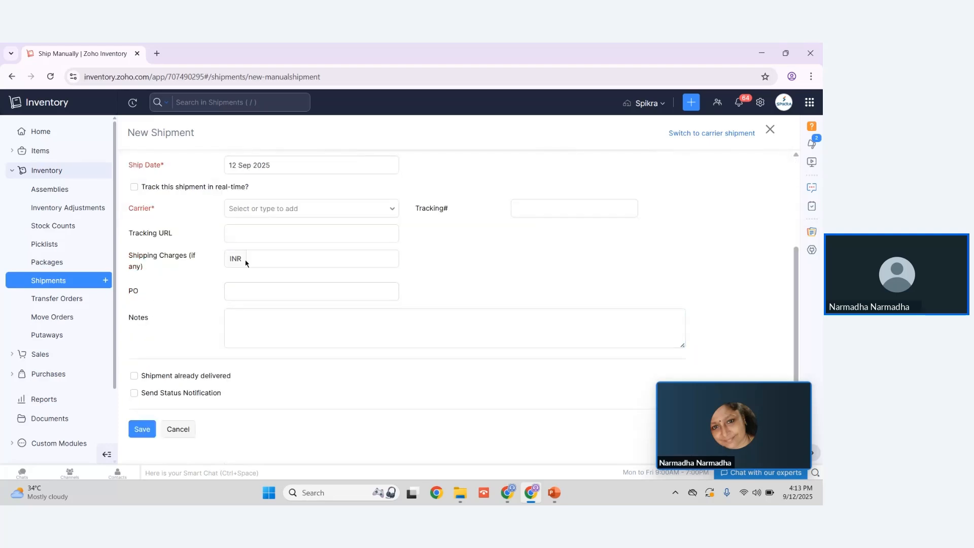
Step: Discard the shipment and open a new transfer order form
left_click(72, 304)
left_click(364, 173)
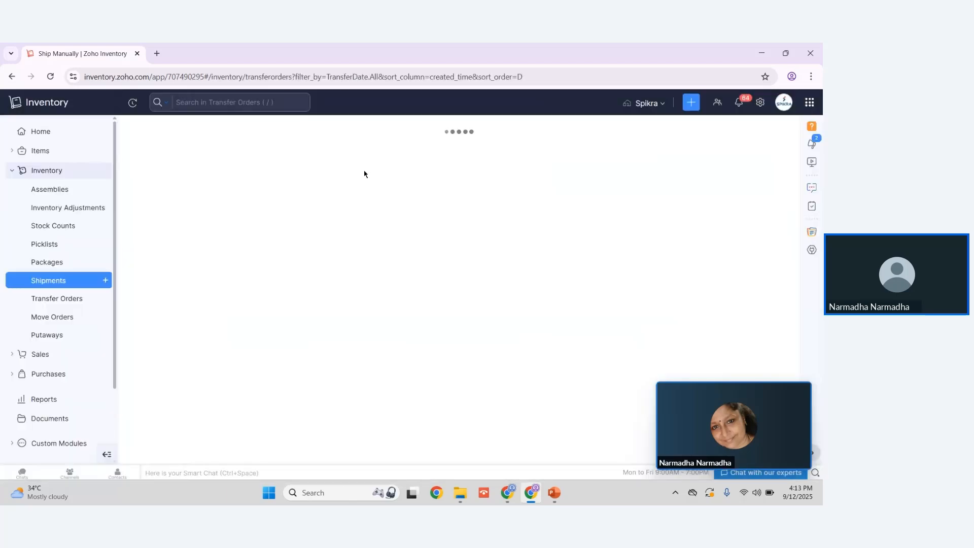
left_click(748, 134)
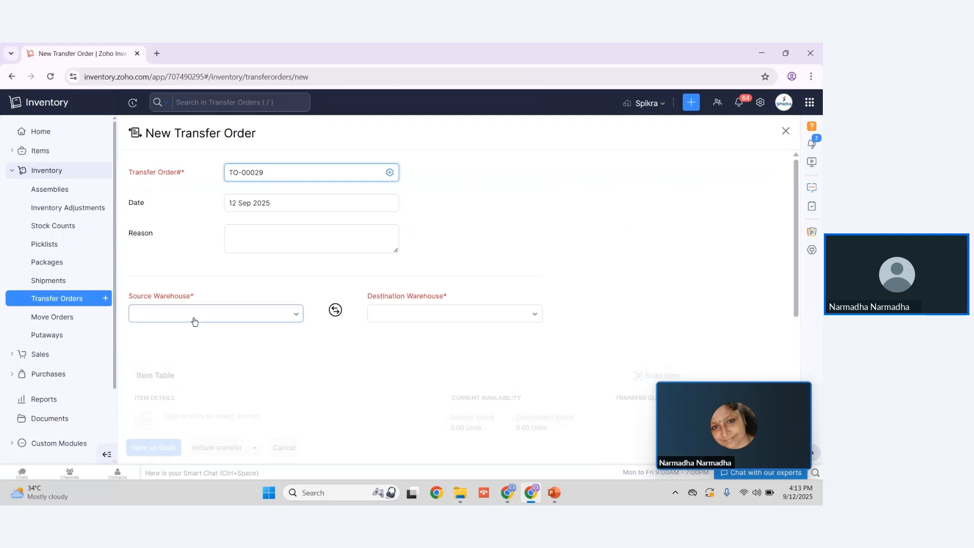
Step: Set the transfer order's source warehouse to spikra test and its destination to warehouse8, and review the item table
left_click(192, 315)
left_click(187, 362)
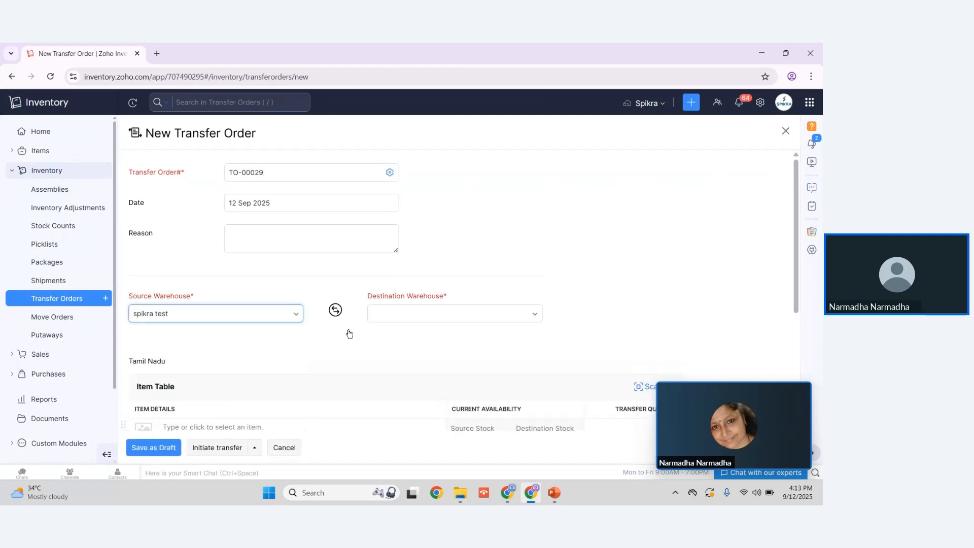
left_click(373, 320)
left_click(382, 358)
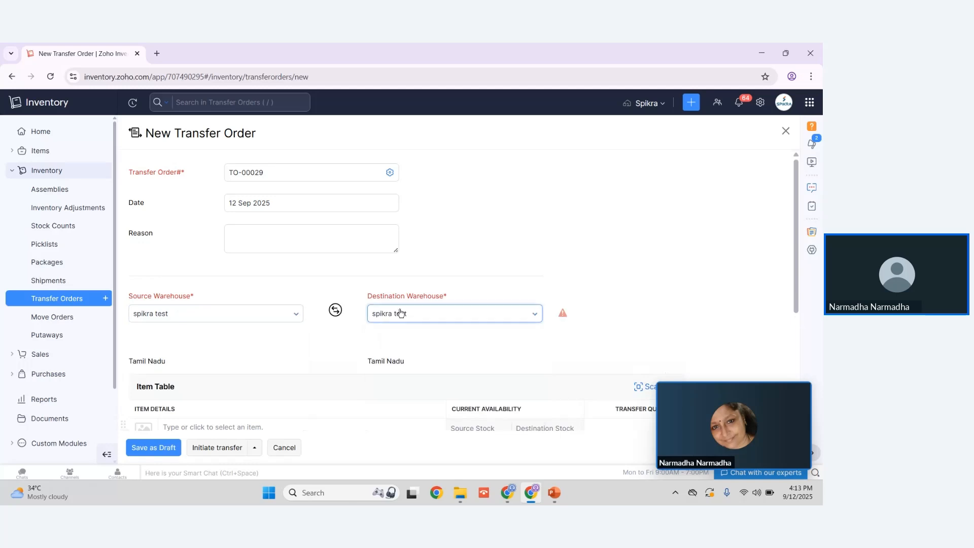
left_click(397, 317)
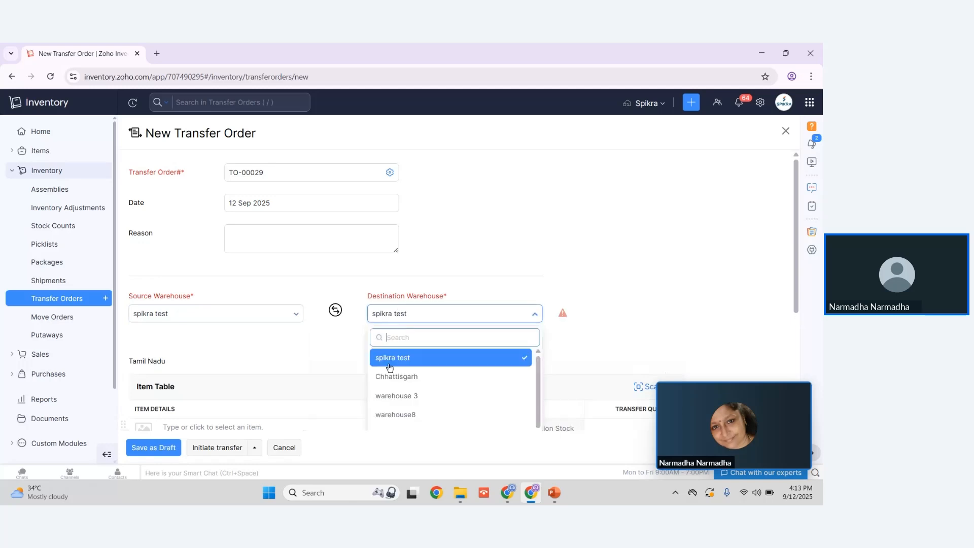
left_click(389, 411)
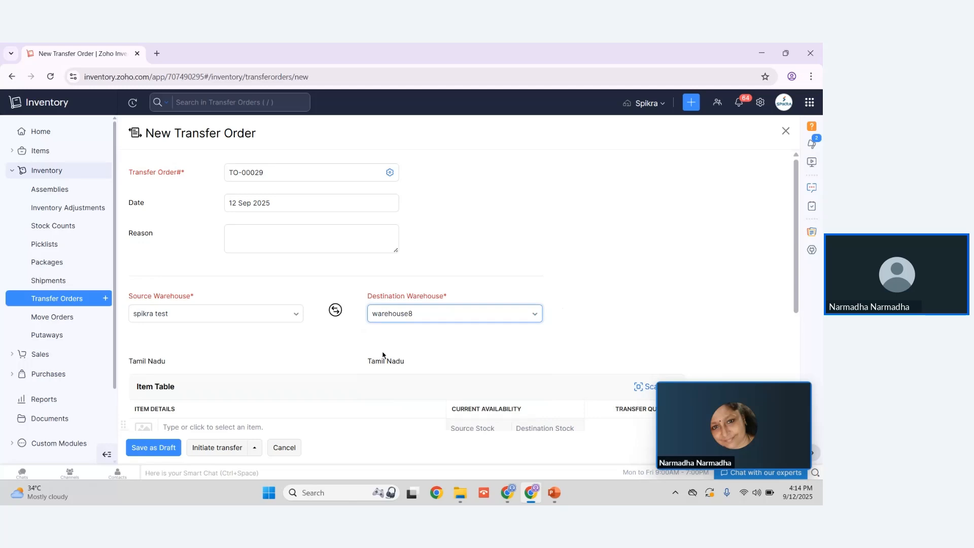
scroll(297, 357, "down", 4)
scroll(250, 337, "up", 3)
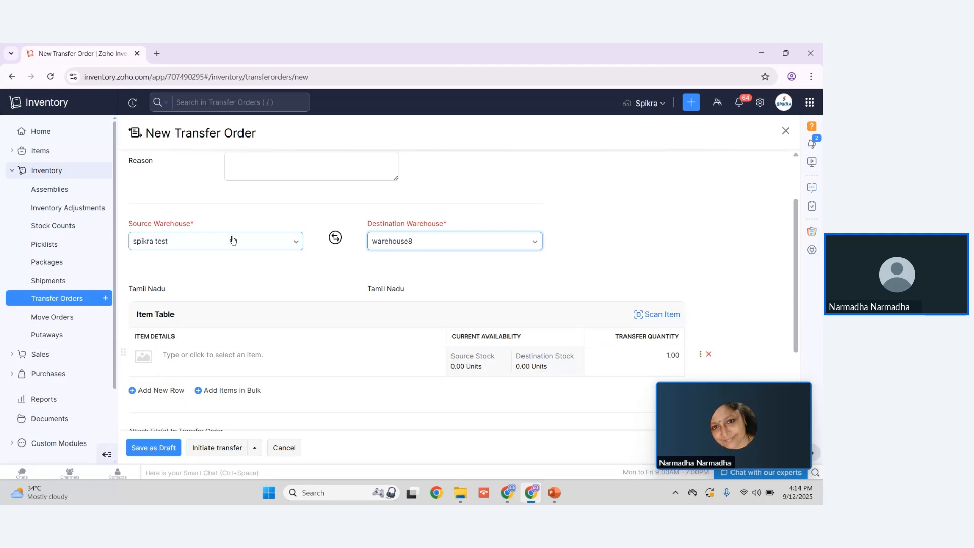
Step: Discard the transfer order and start a new move order for Books Warehouse
left_click(60, 317)
left_click(375, 167)
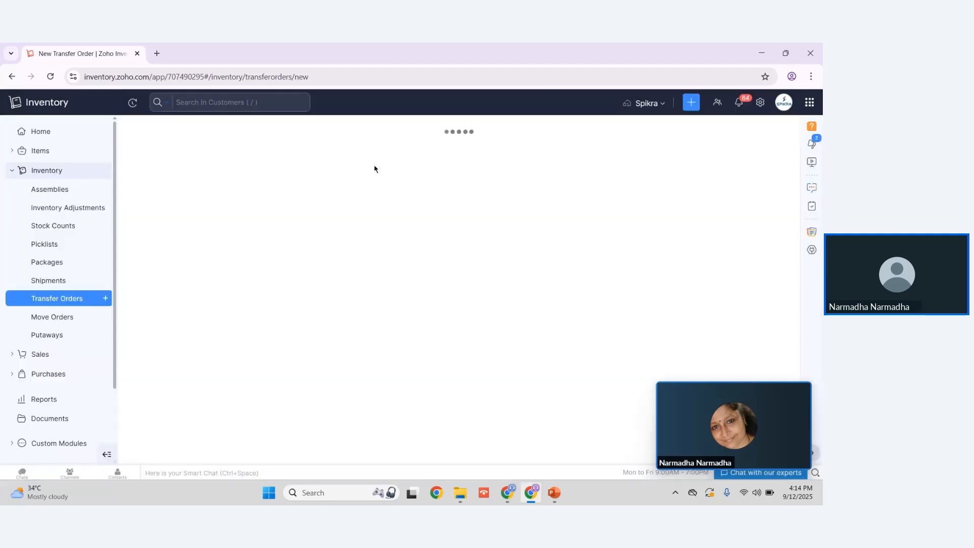
left_click(744, 133)
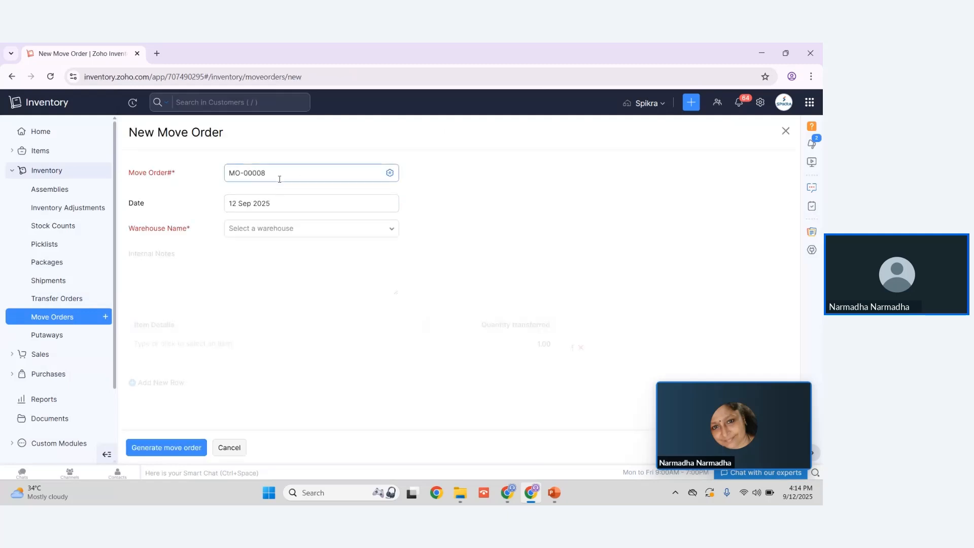
left_click(257, 235)
left_click(261, 270)
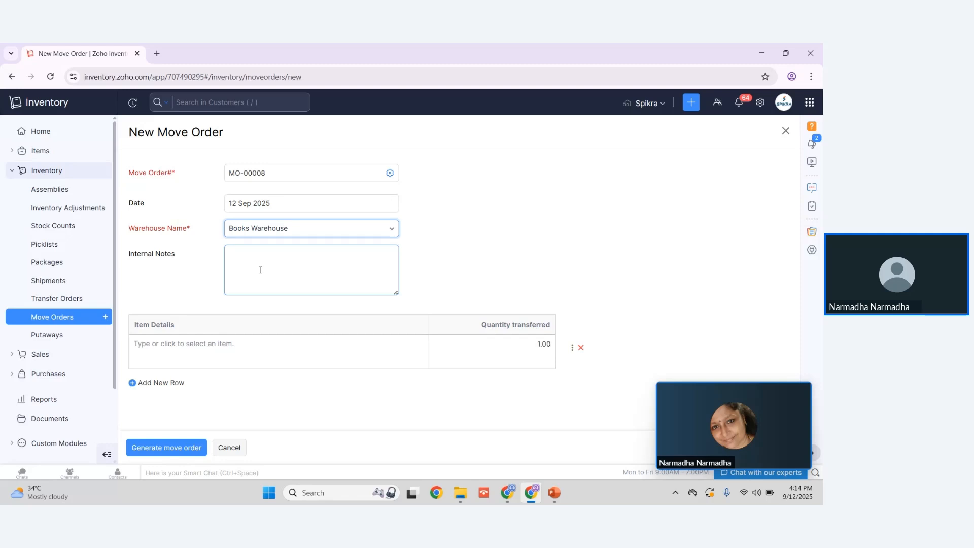
Step: Discard the move order and open a new customer form to review its contact, tax, credit limit, payment terms and portal fields
left_click(40, 354)
left_click(49, 213)
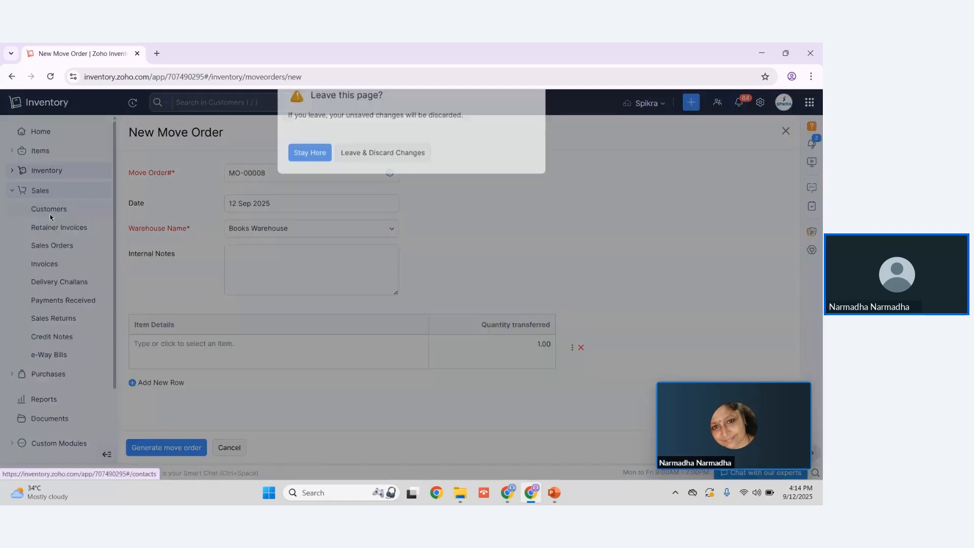
left_click(374, 175)
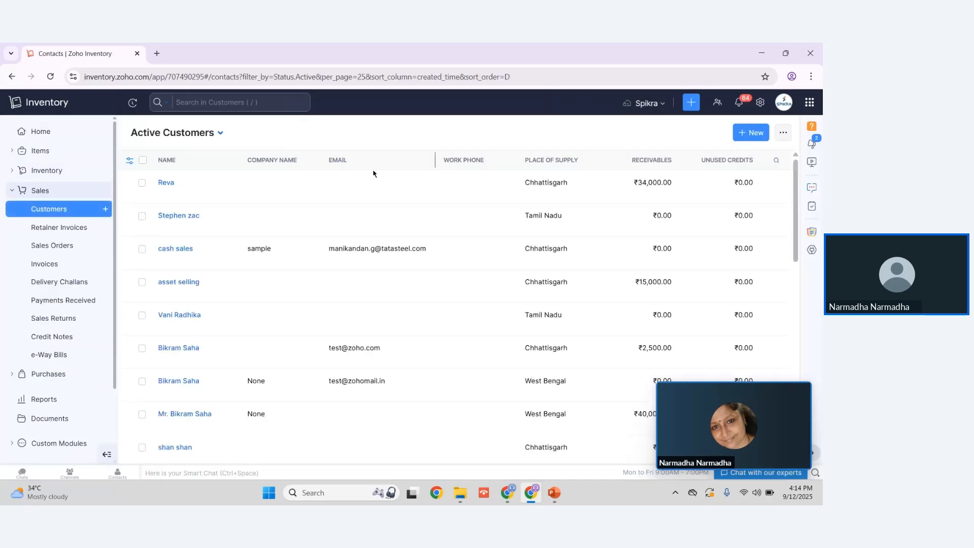
left_click(756, 131)
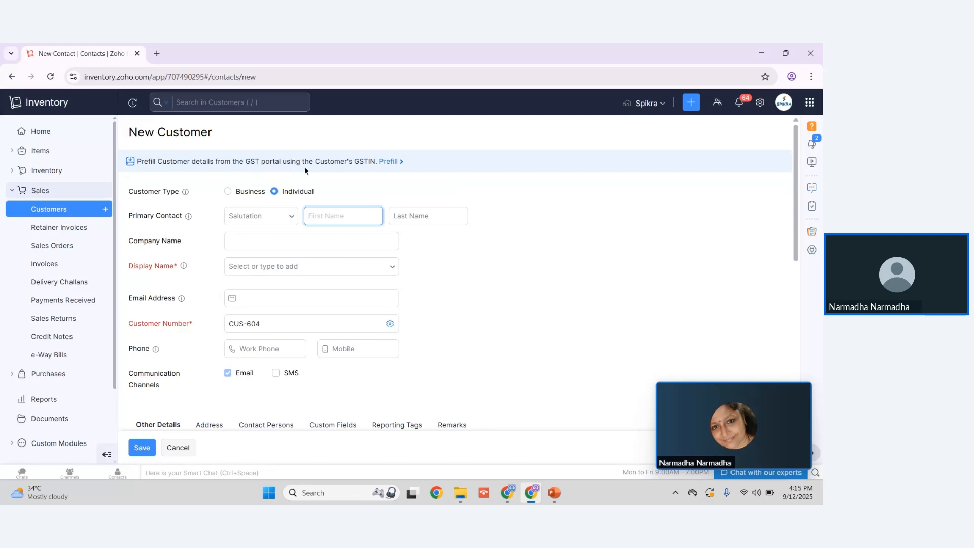
scroll(278, 313, "down", 2)
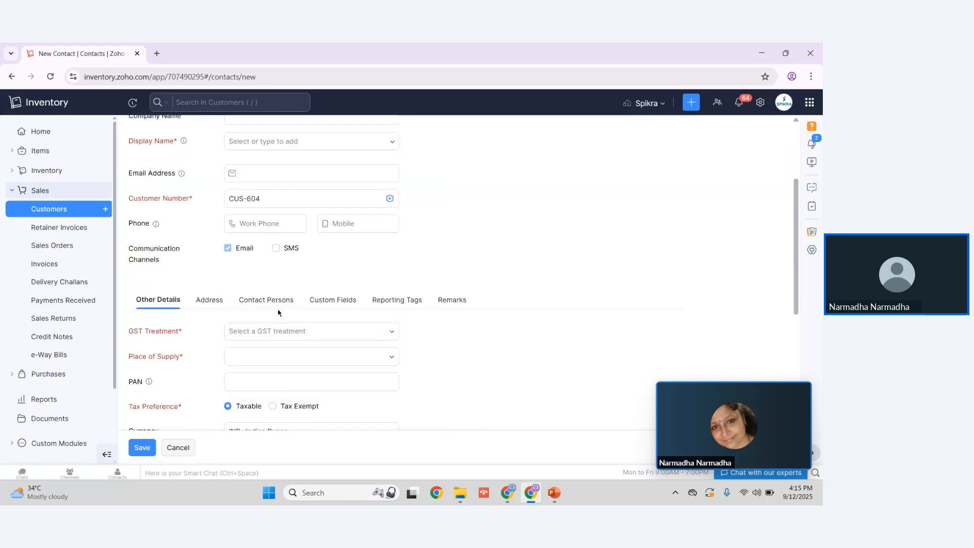
scroll(278, 313, "down", 2)
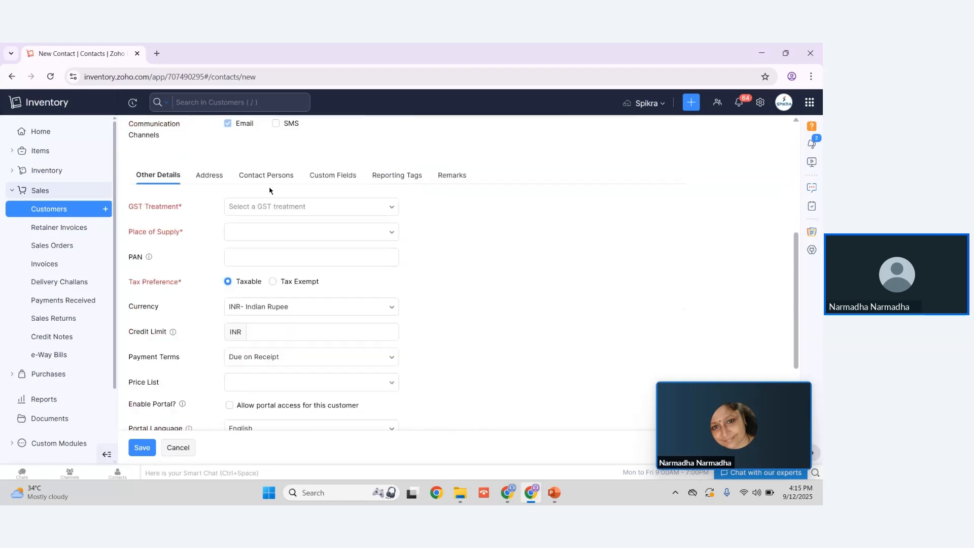
scroll(316, 222, "down", 2)
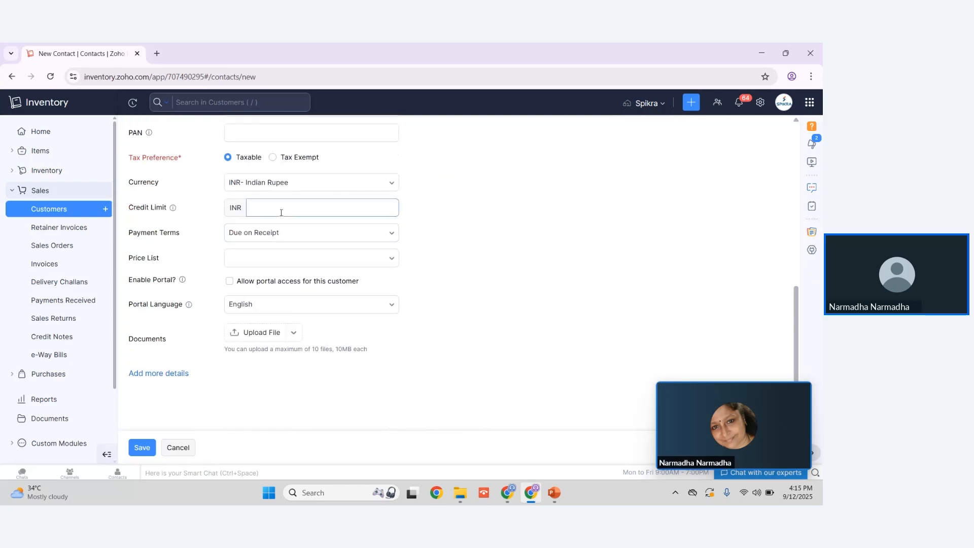
scroll(249, 170, "up", 2)
scroll(240, 257, "down", 2)
Step: Leave the customer form and open a new retainer invoice form to review its description and amount fields
left_click(52, 234)
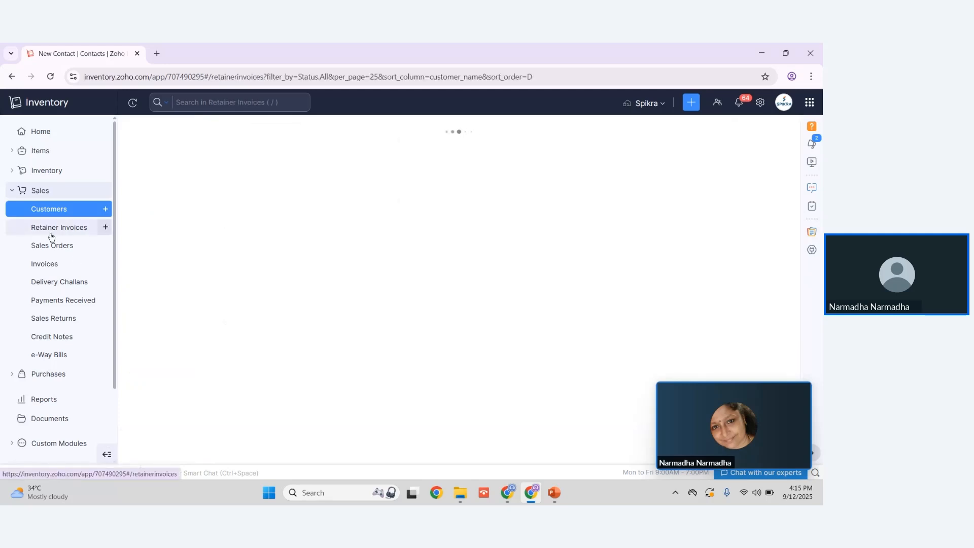
left_click(756, 133)
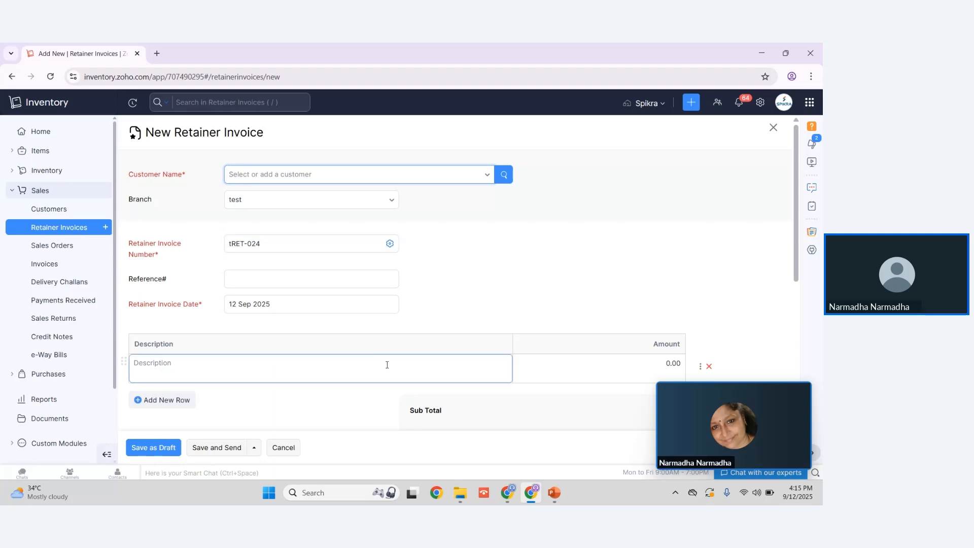
left_click(583, 366)
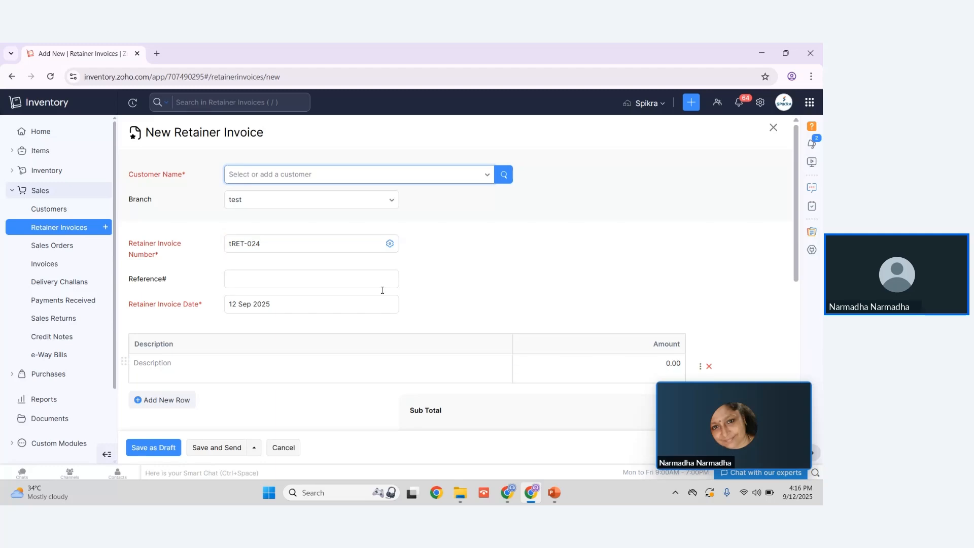
Step: Open a new sales order form and select an existing customer for it
left_click(51, 248)
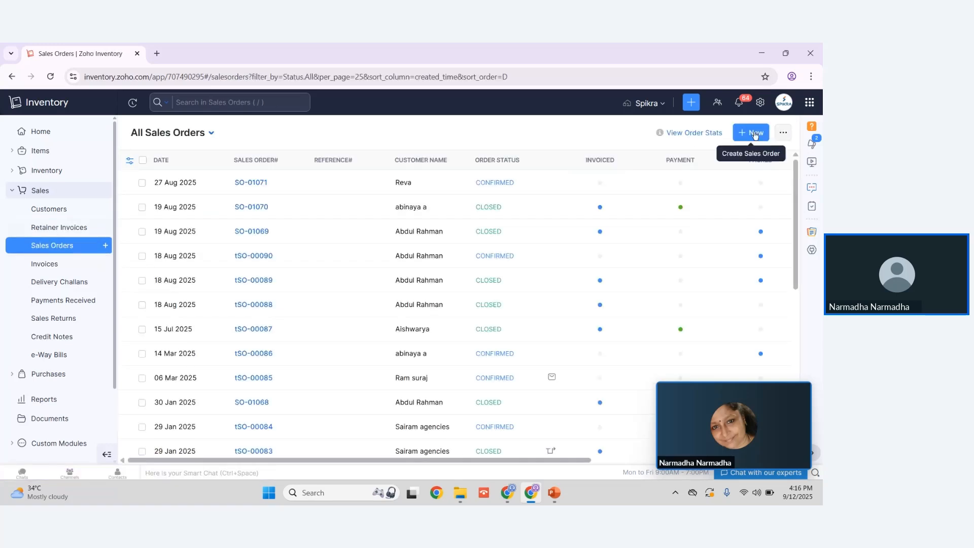
left_click(753, 134)
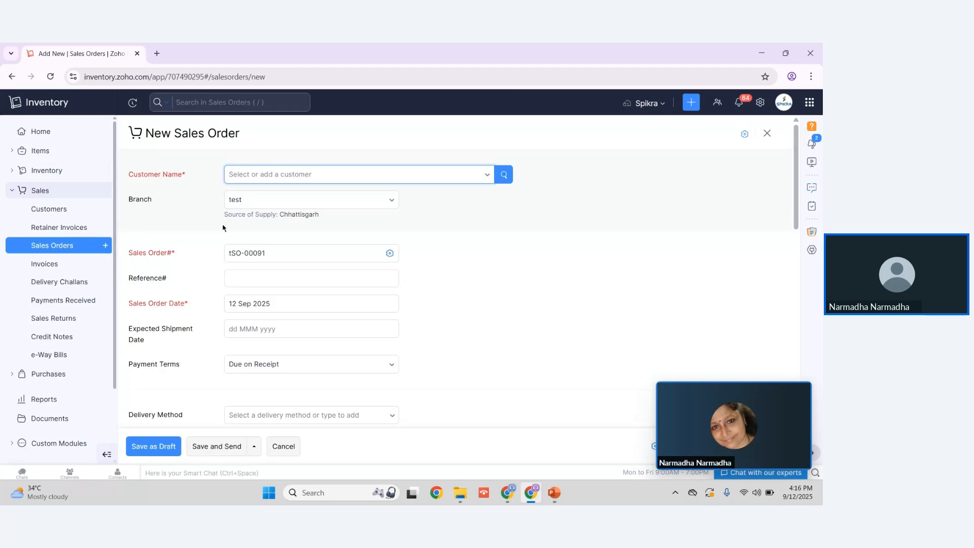
left_click(243, 177)
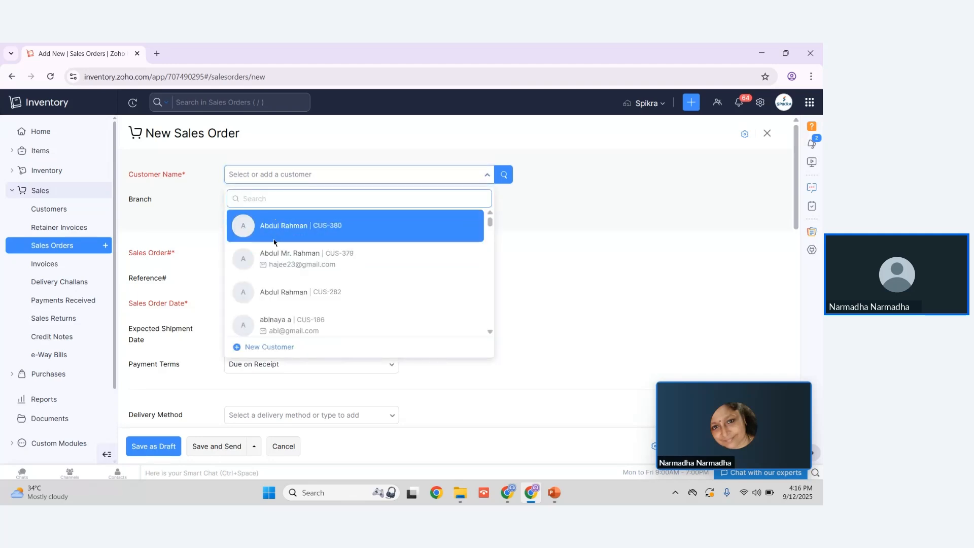
left_click(274, 239)
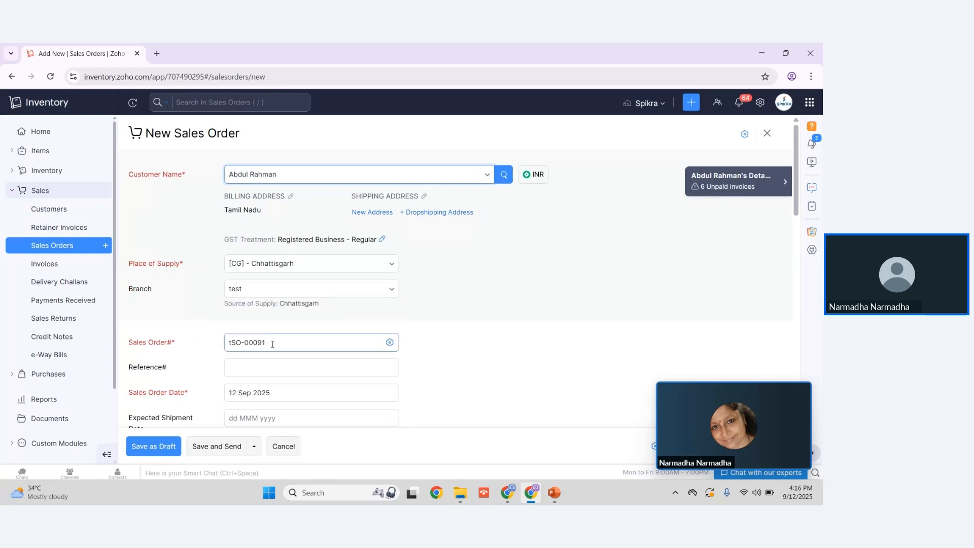
Step: Review the sales order's number, delivery and item table fields, and look through its item tax preference and price list options
scroll(272, 345, "down", 2)
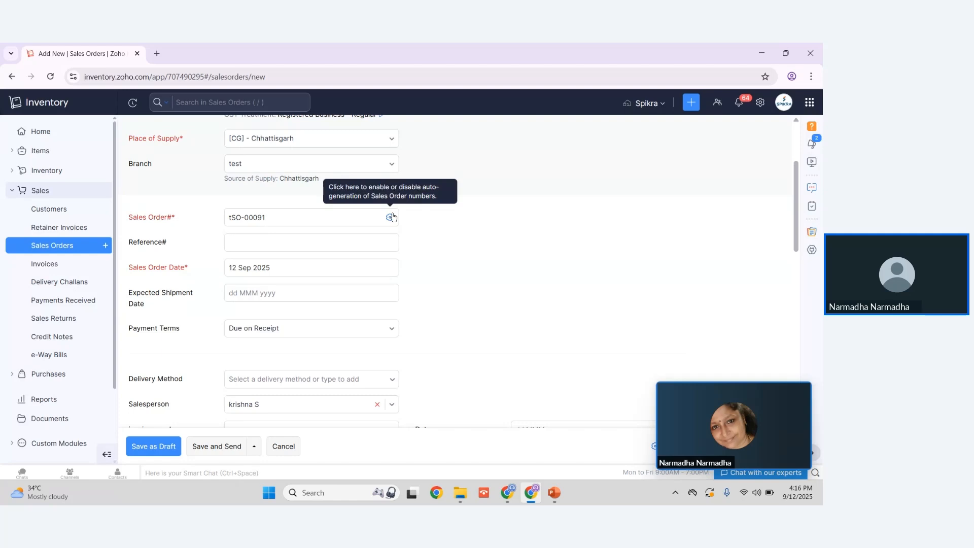
scroll(266, 365, "down", 5)
scroll(267, 365, "down", 2)
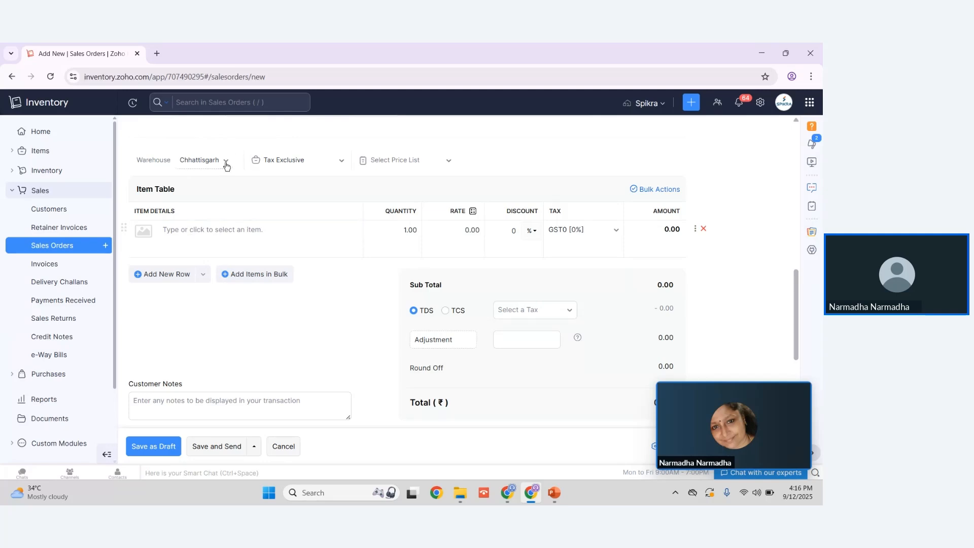
left_click(303, 161)
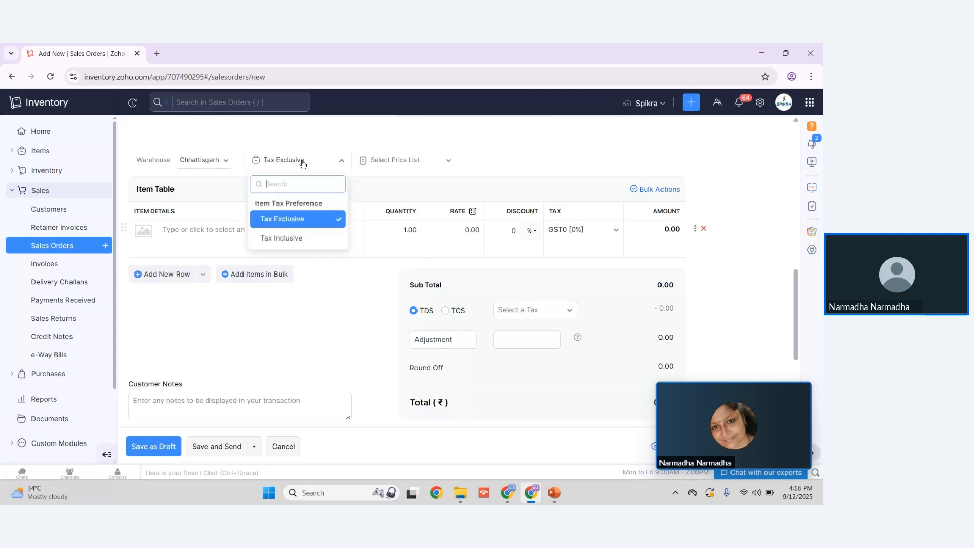
left_click(432, 162)
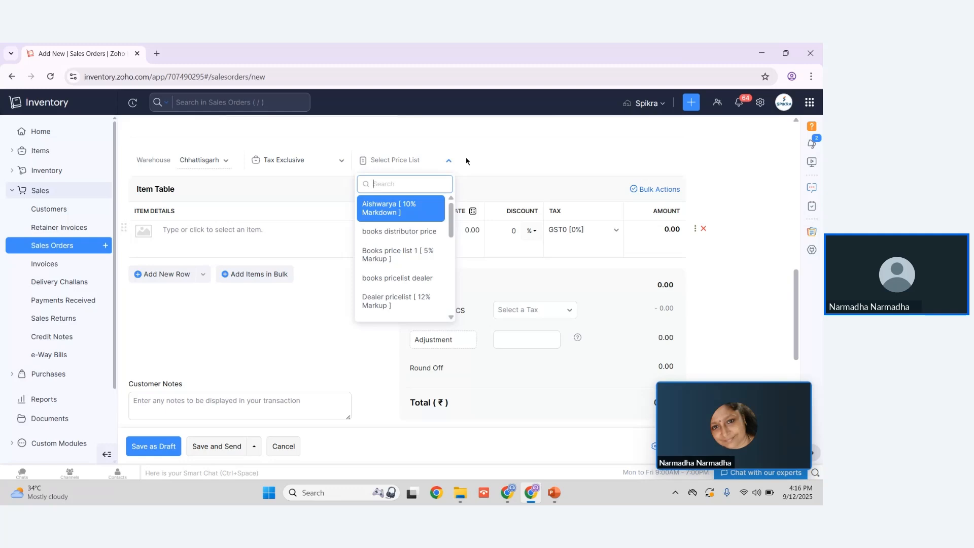
left_click(160, 324)
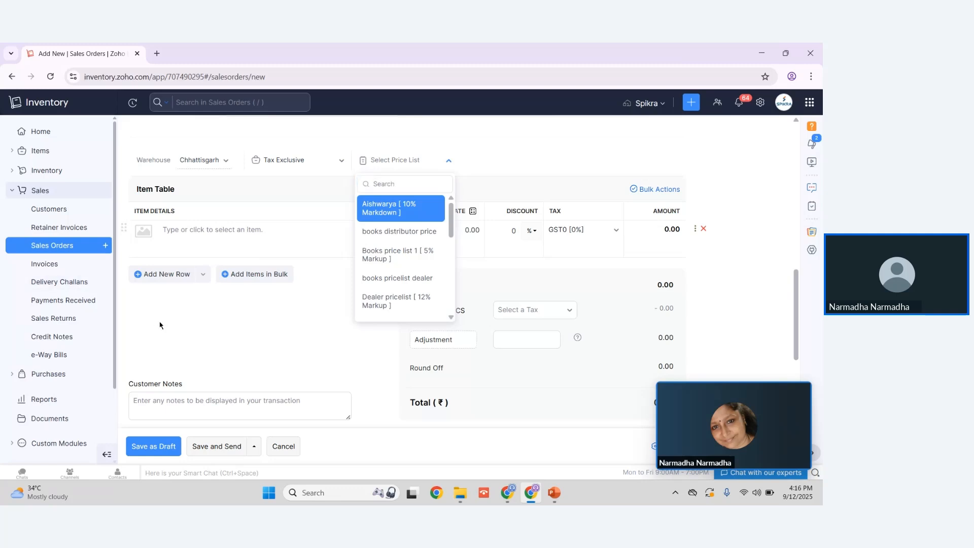
Step: Discard the sales order and open the most recent draft invoice from the list of all invoices
left_click(53, 264)
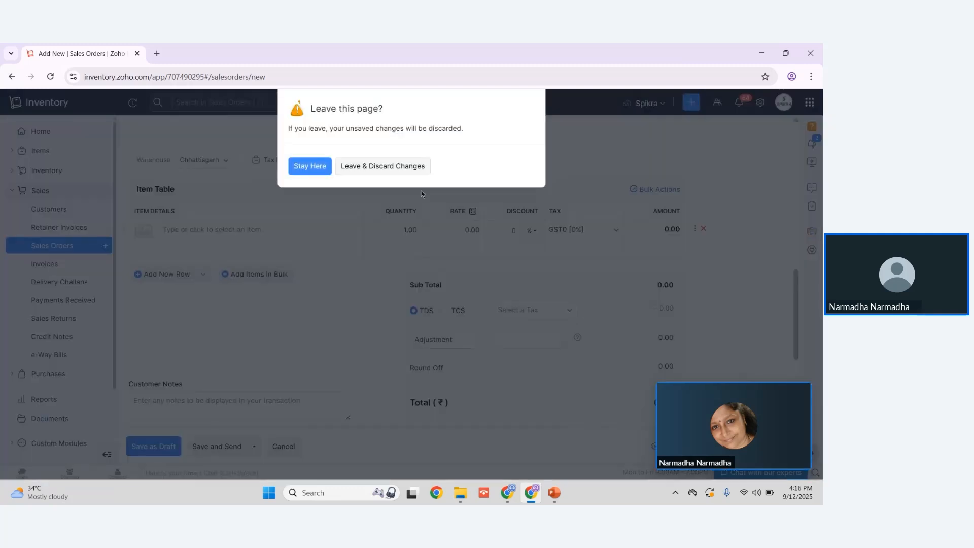
left_click(370, 166)
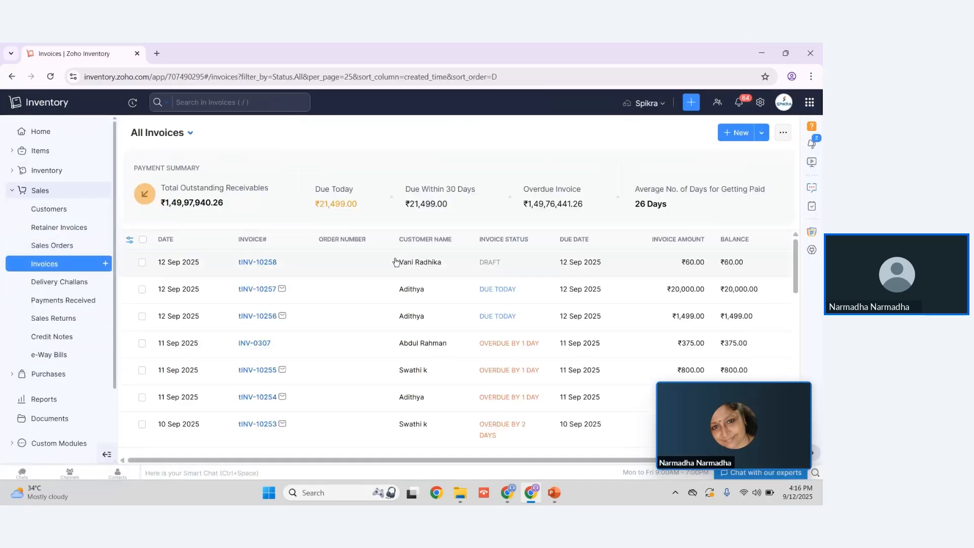
left_click(471, 262)
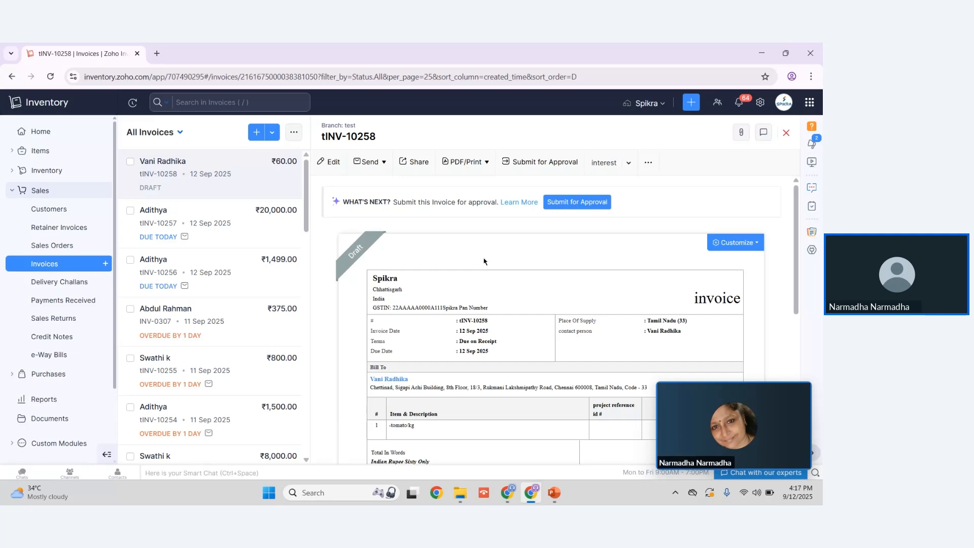
Step: Submit the open draft invoice for approval and approve it
mouse_move(352, 257)
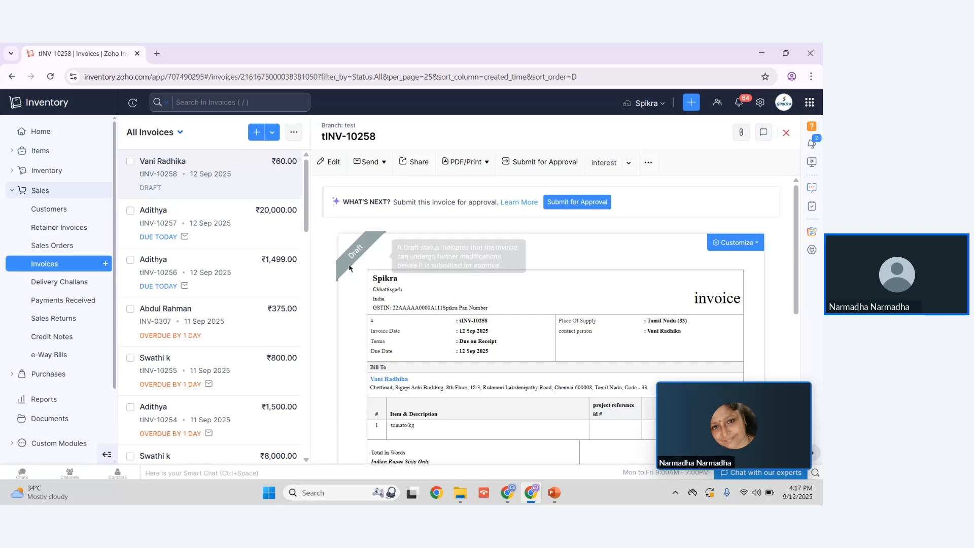
left_click(570, 204)
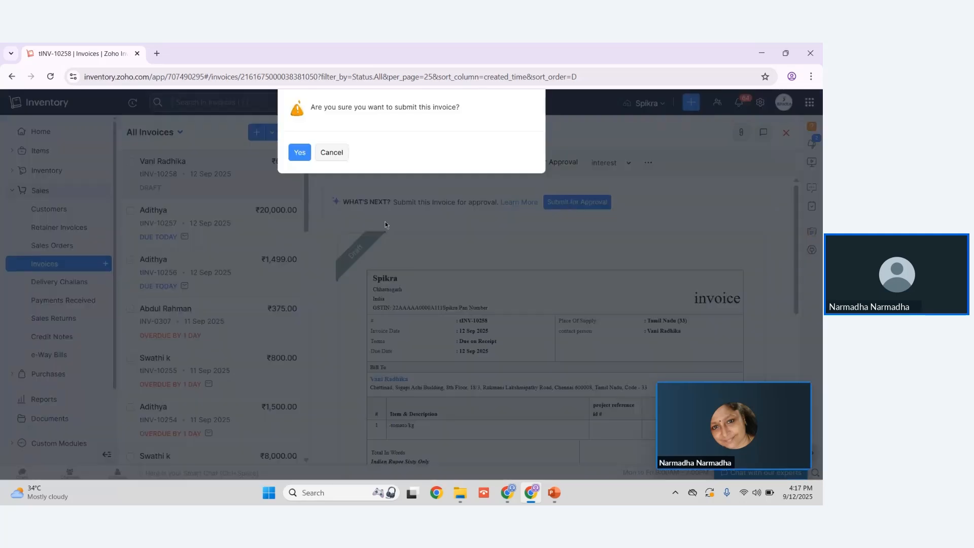
left_click(298, 152)
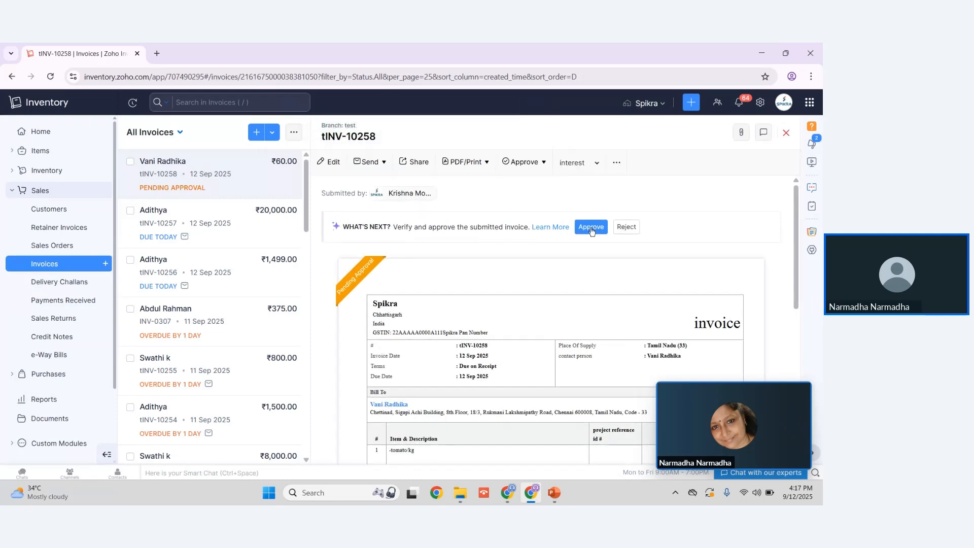
left_click(590, 228)
left_click(299, 153)
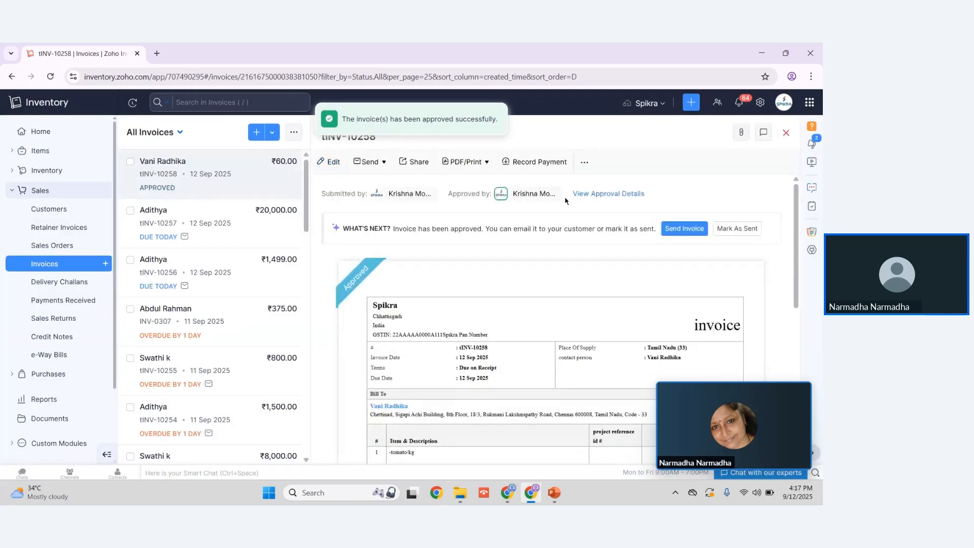
Step: Try to mark the approved invoice as sent
left_click(725, 231)
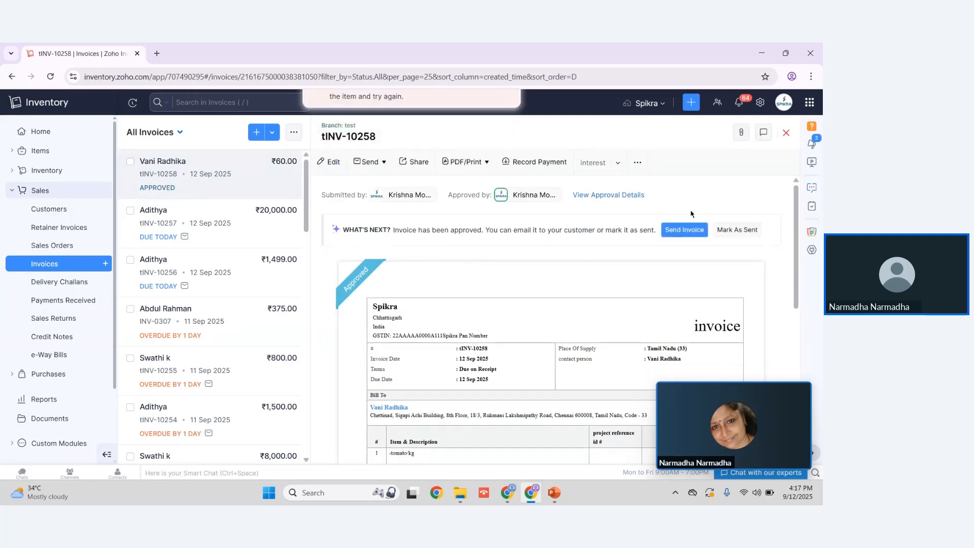
left_click(511, 116)
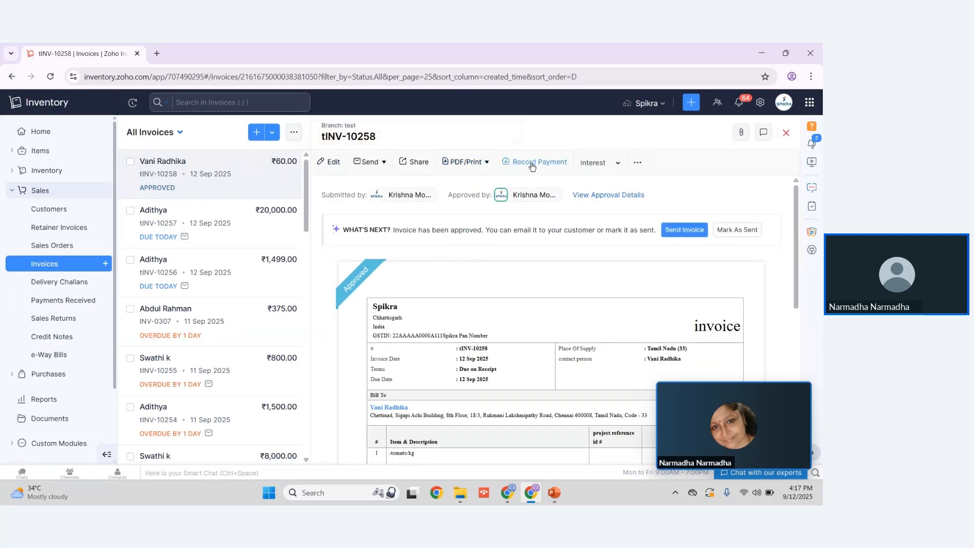
Step: View the received payments list, then open a new credit note form and dismiss the browser's notification request
left_click(57, 303)
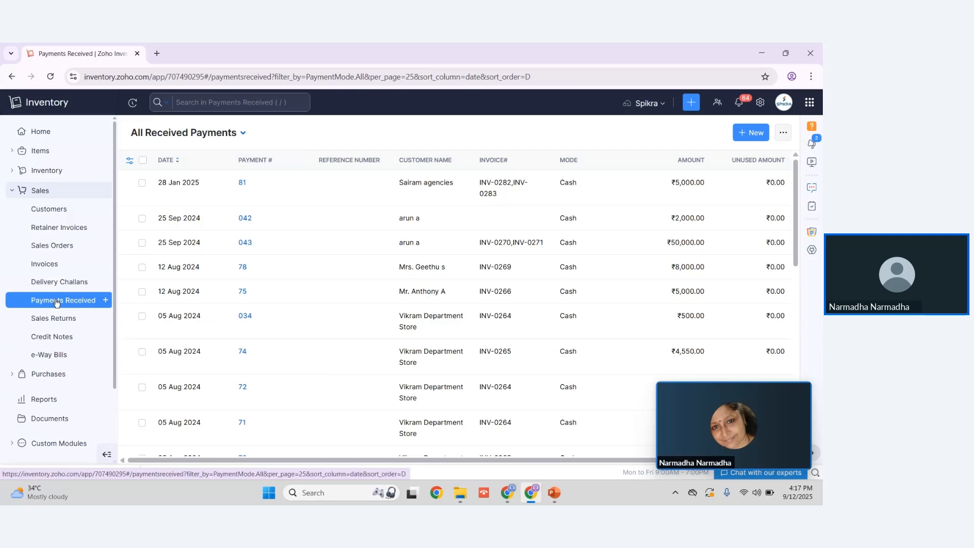
left_click(62, 338)
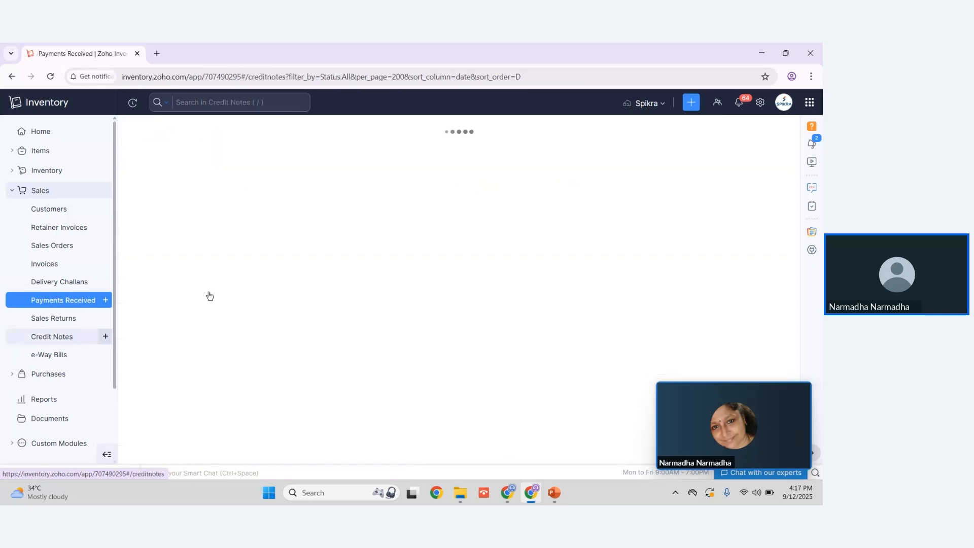
left_click(762, 135)
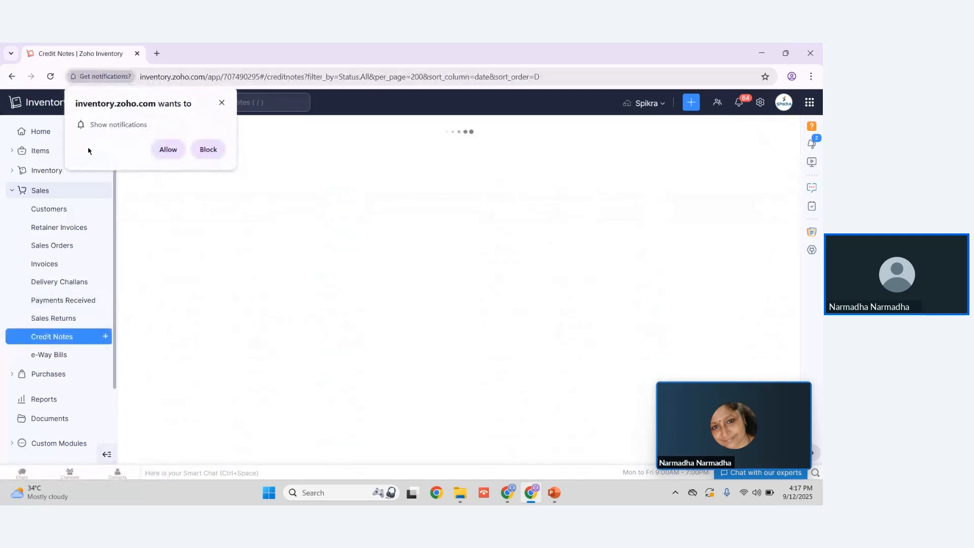
left_click(222, 102)
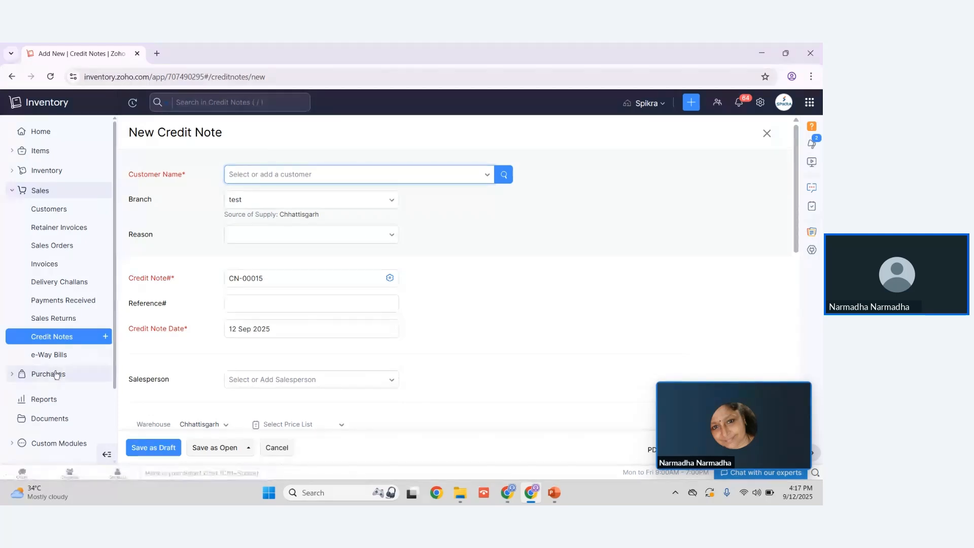
Step: Open a new e-way bill form and select an existing customer and that customer's invoice
left_click(52, 354)
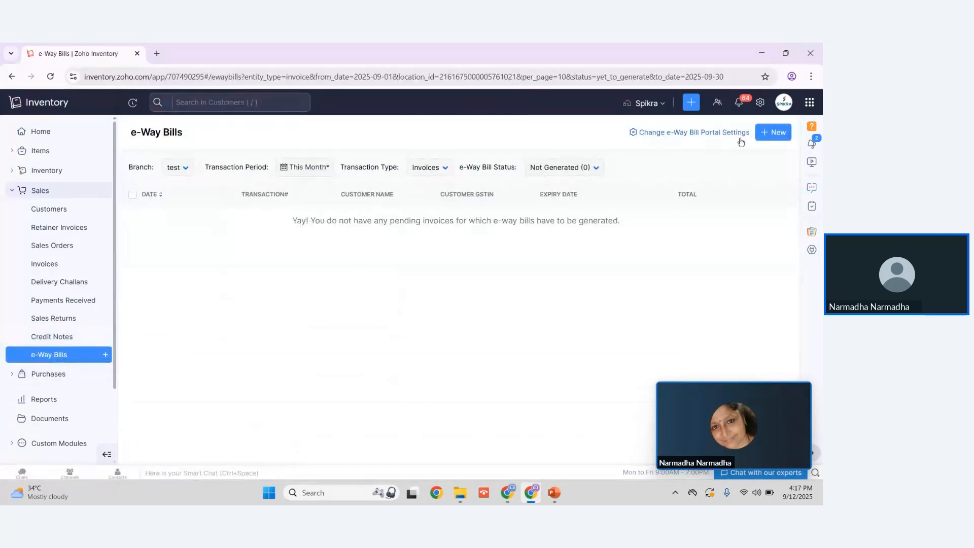
left_click(774, 132)
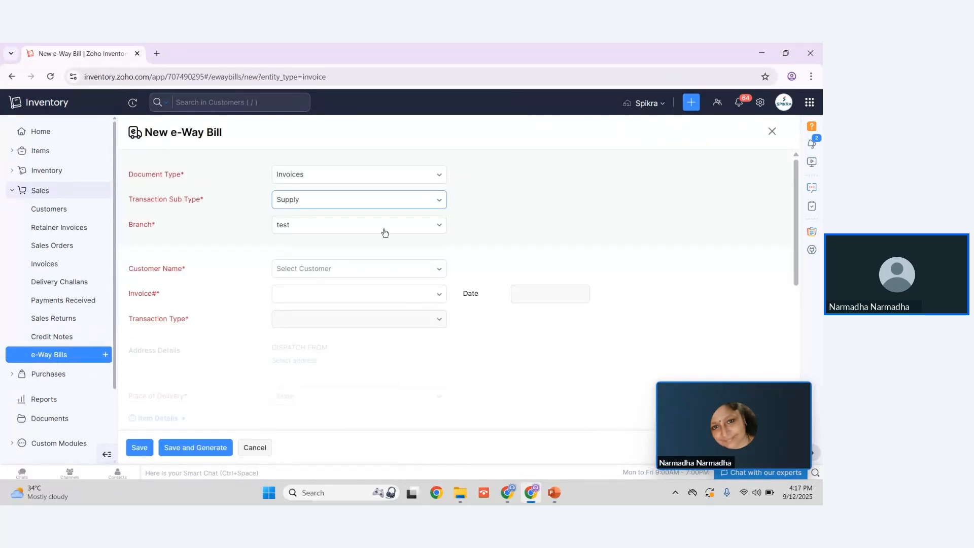
left_click(304, 269)
left_click(336, 422)
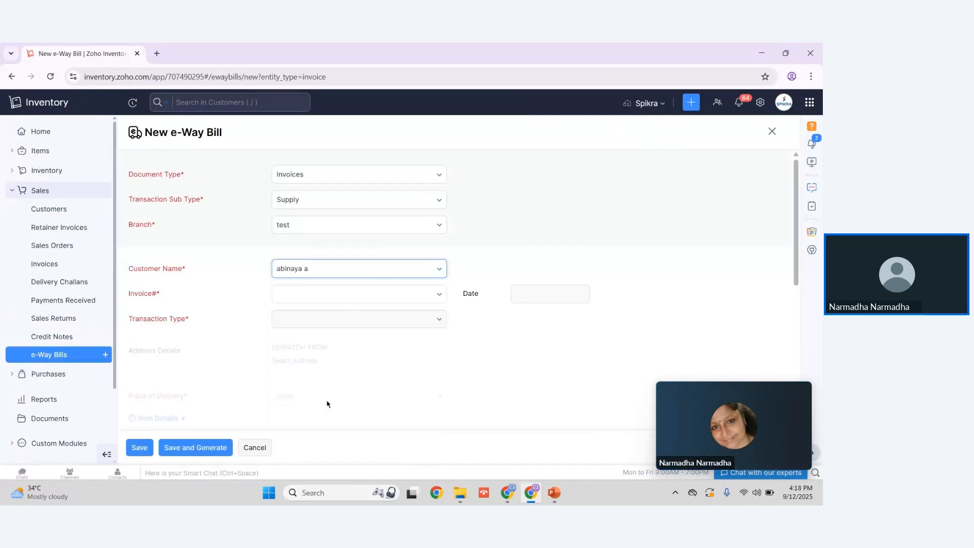
left_click(309, 297)
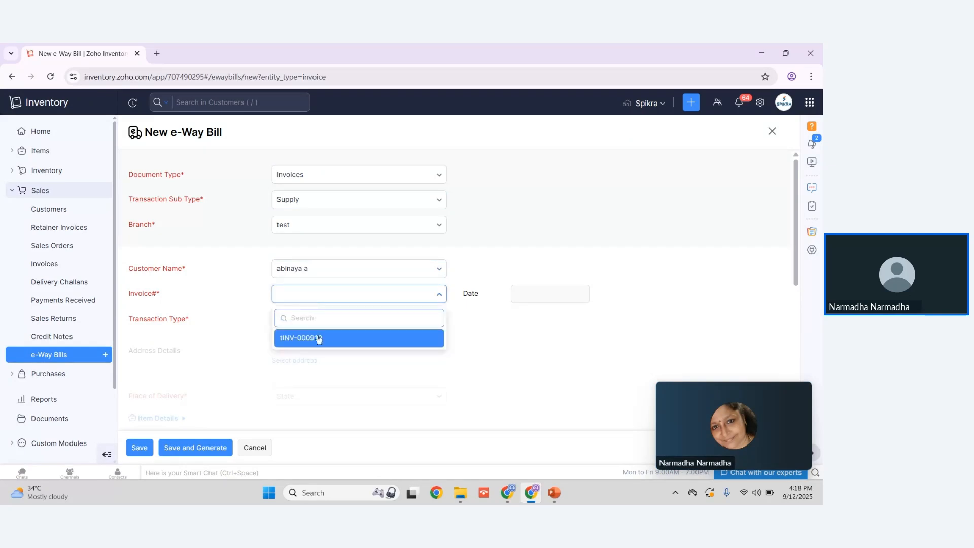
left_click(315, 338)
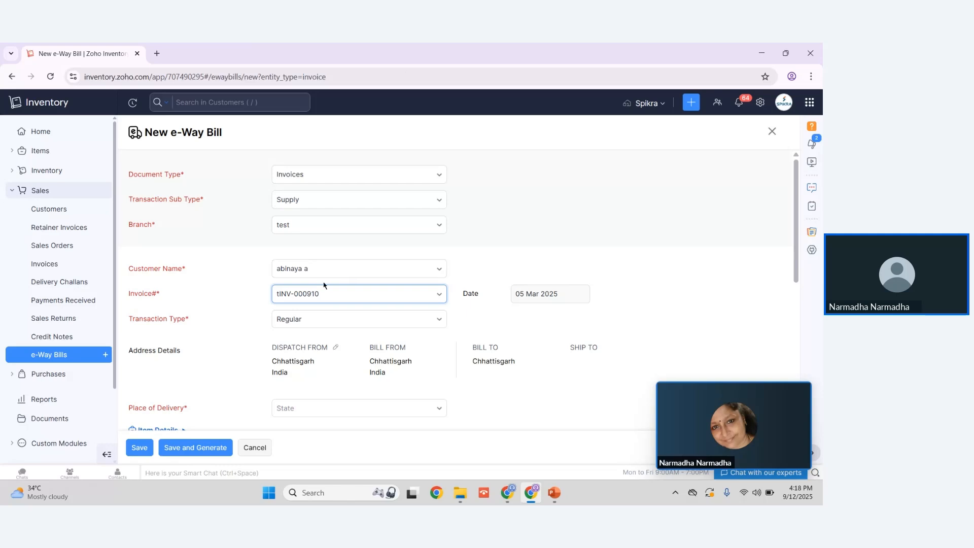
Step: Review the e-way bill's address, place of delivery, transportation and Part B vehicle fields
scroll(317, 299, "down", 3)
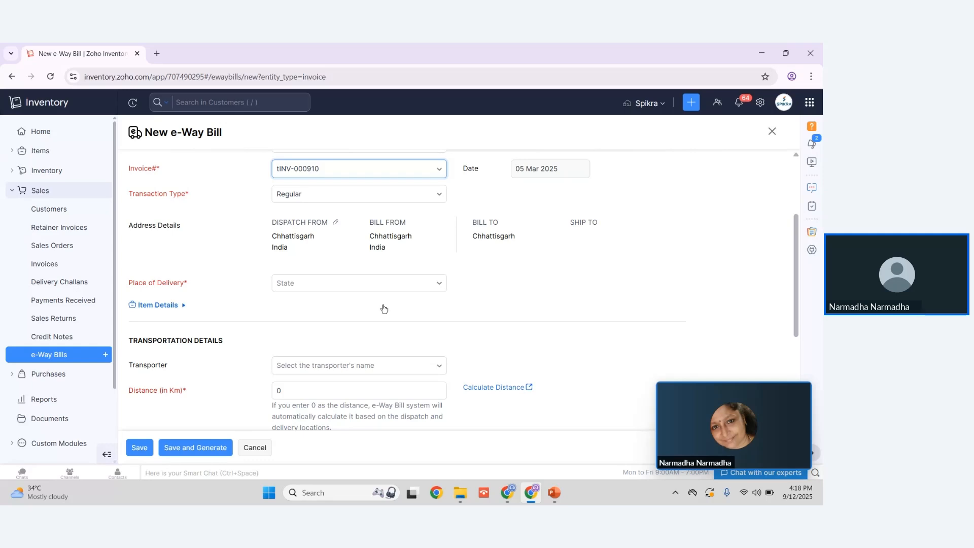
scroll(194, 322, "down", 2)
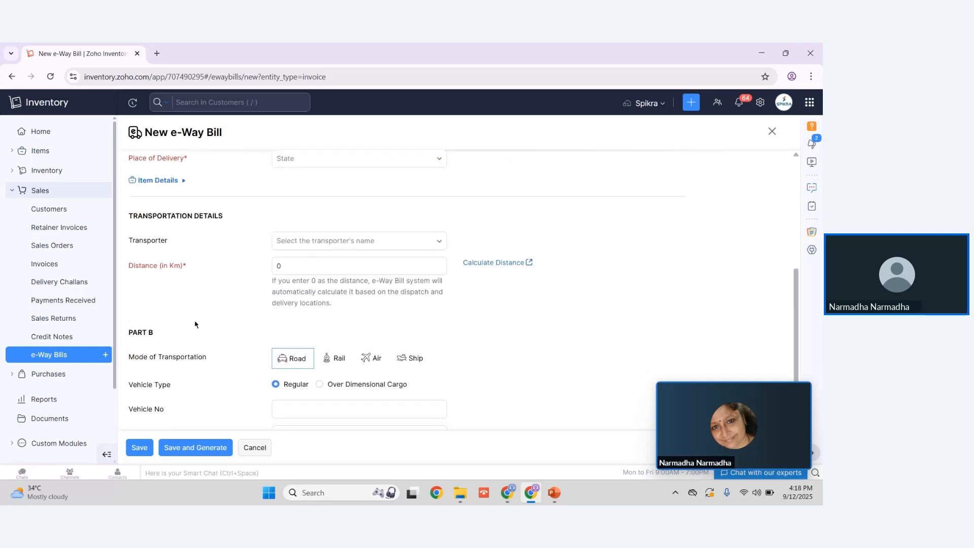
scroll(195, 324, "down", 1)
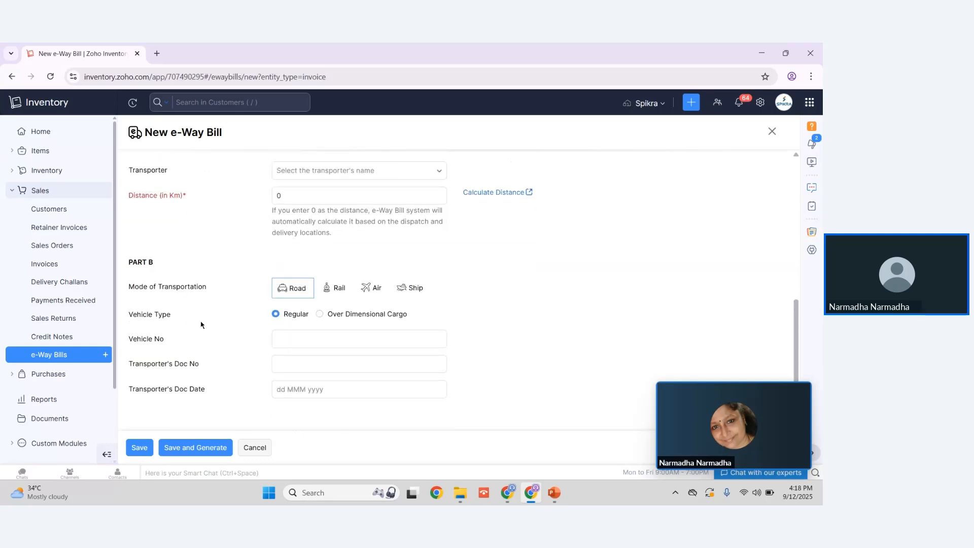
left_click(209, 336)
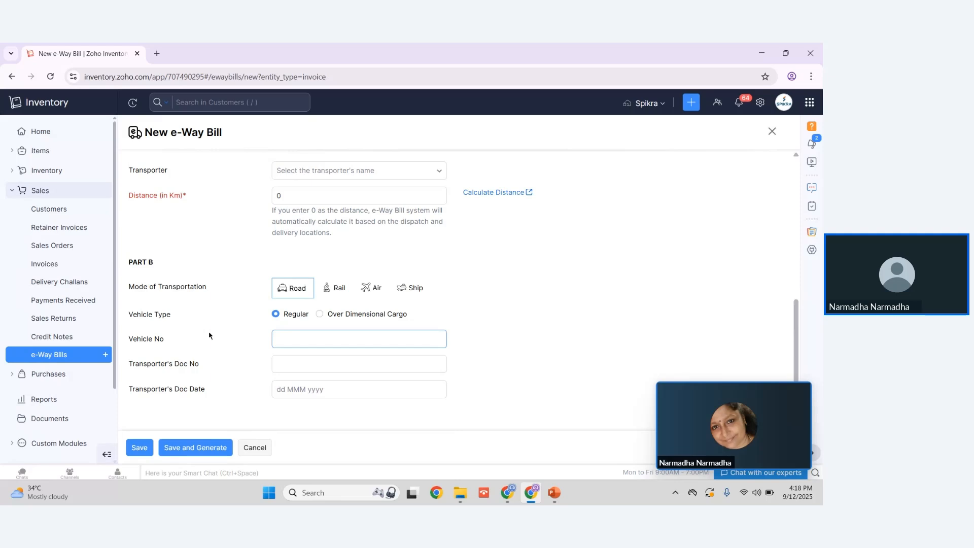
left_click(210, 297)
Step: Leave the e-way bill form and open a new vendor form in the Purchases module
left_click(45, 190)
left_click(50, 210)
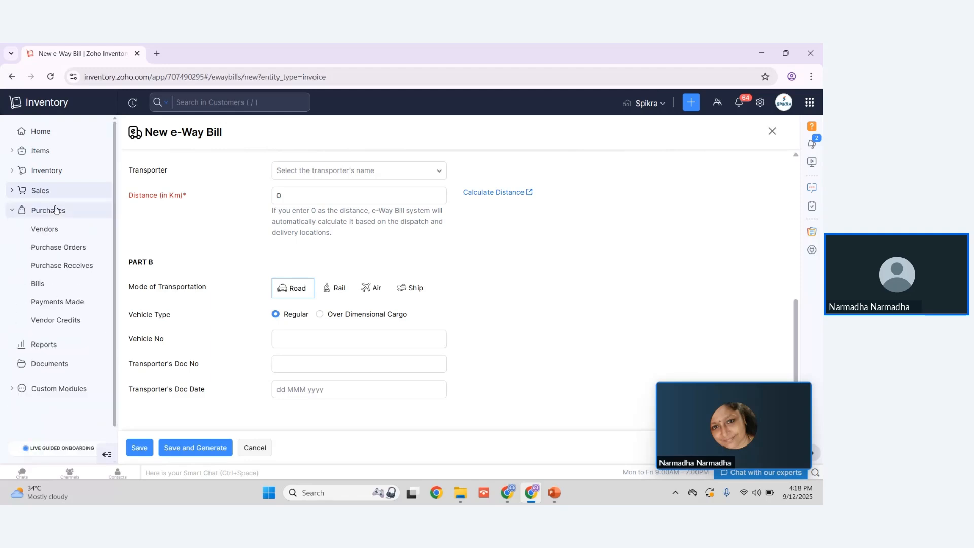
left_click(59, 235)
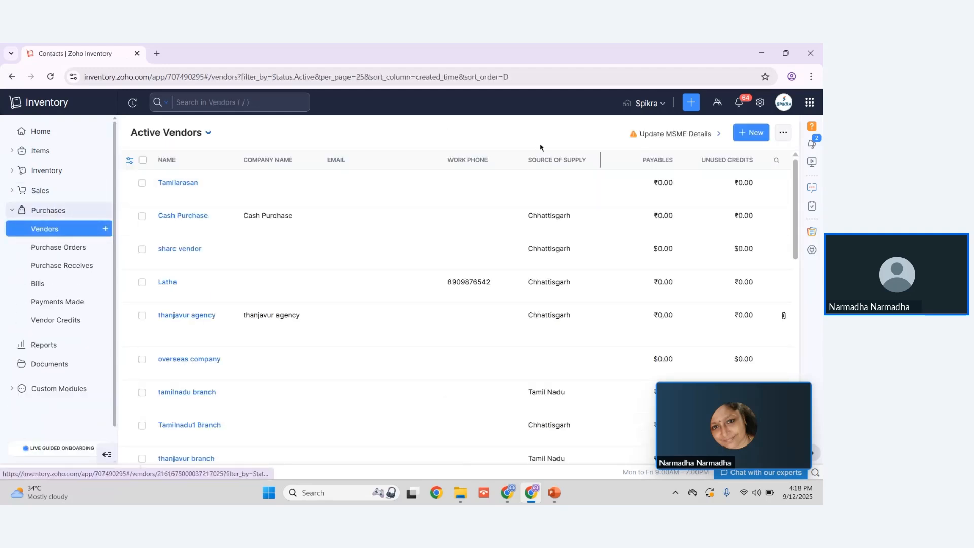
left_click(742, 136)
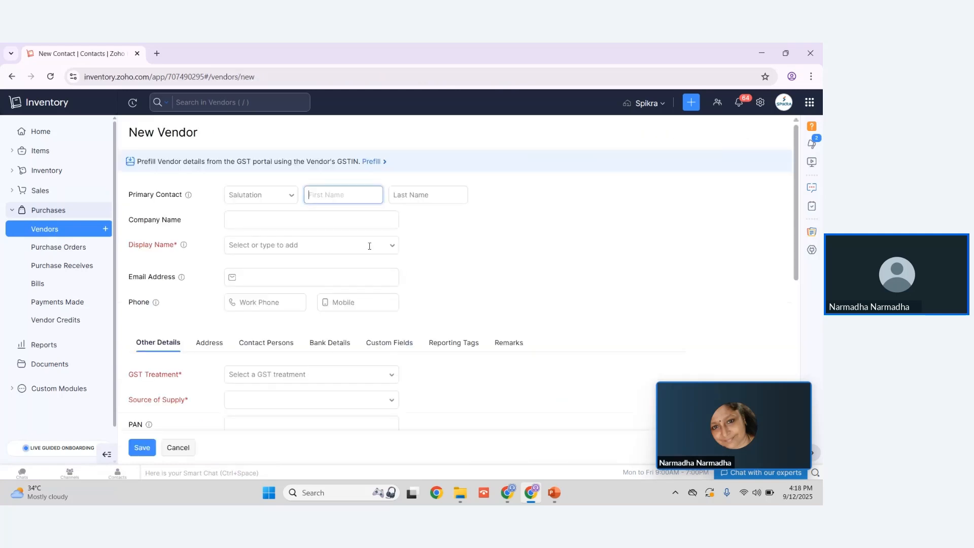
Step: Review the vendor form's tax, currency, payment term and document fields and its bank details section
scroll(218, 274, "down", 3)
left_click(224, 274)
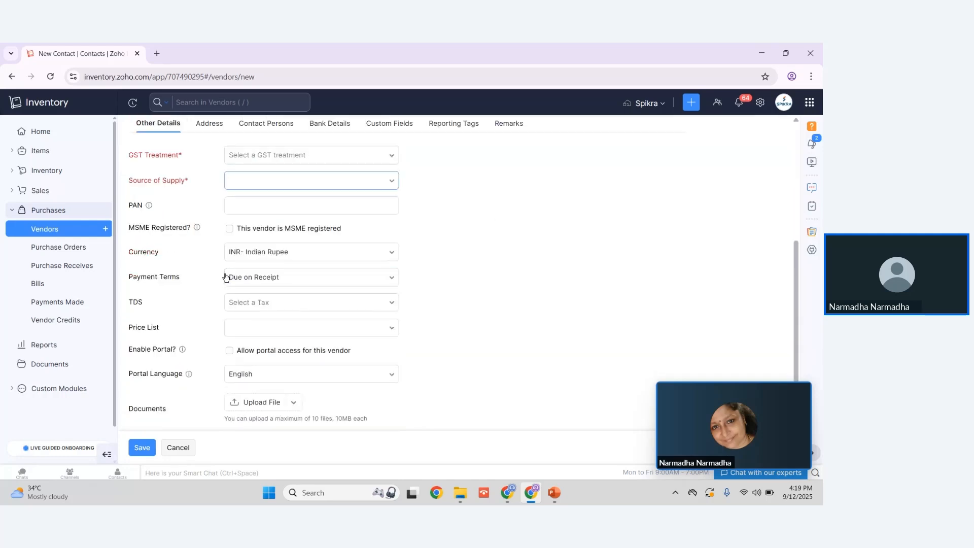
scroll(226, 277, "down", 1)
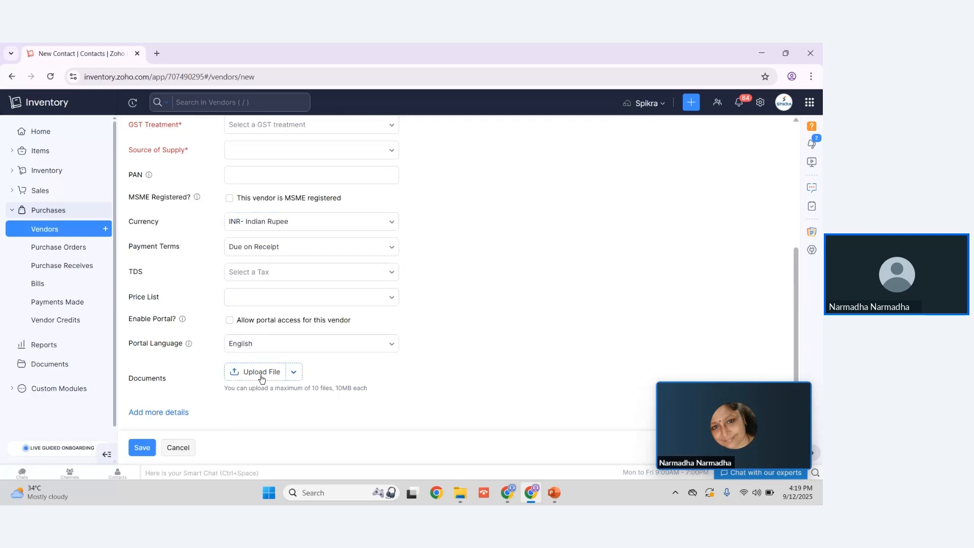
scroll(262, 379, "up", 5)
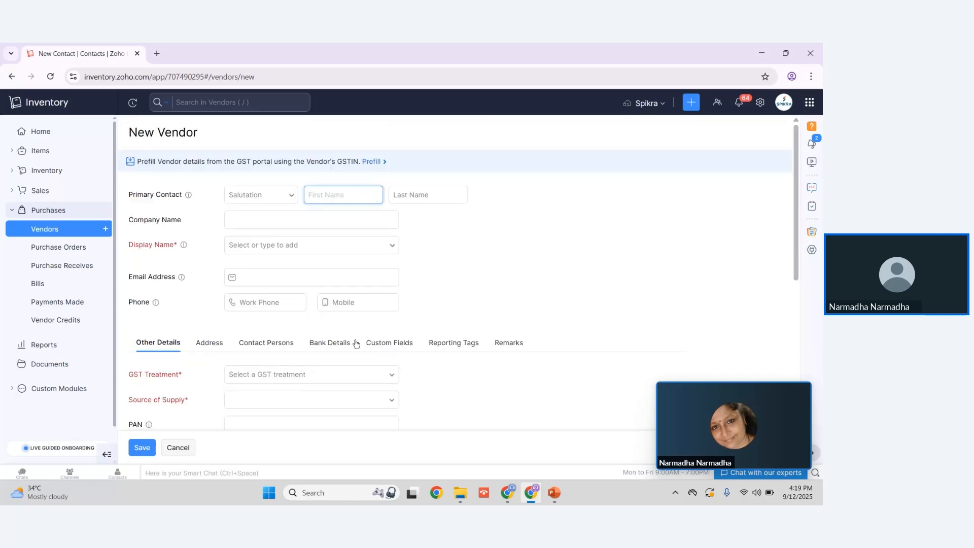
left_click(325, 345)
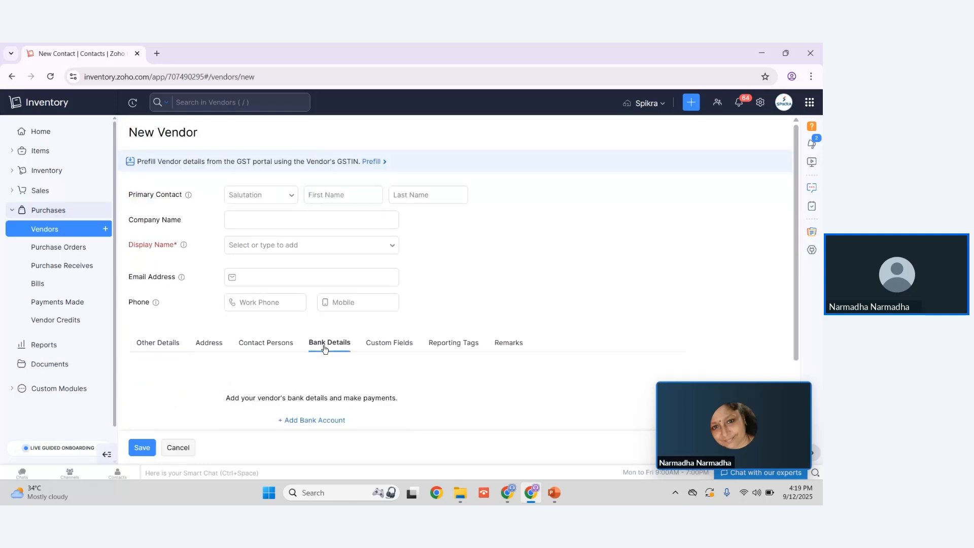
Step: Open a new purchase order form and select an existing vendor for it
left_click(77, 252)
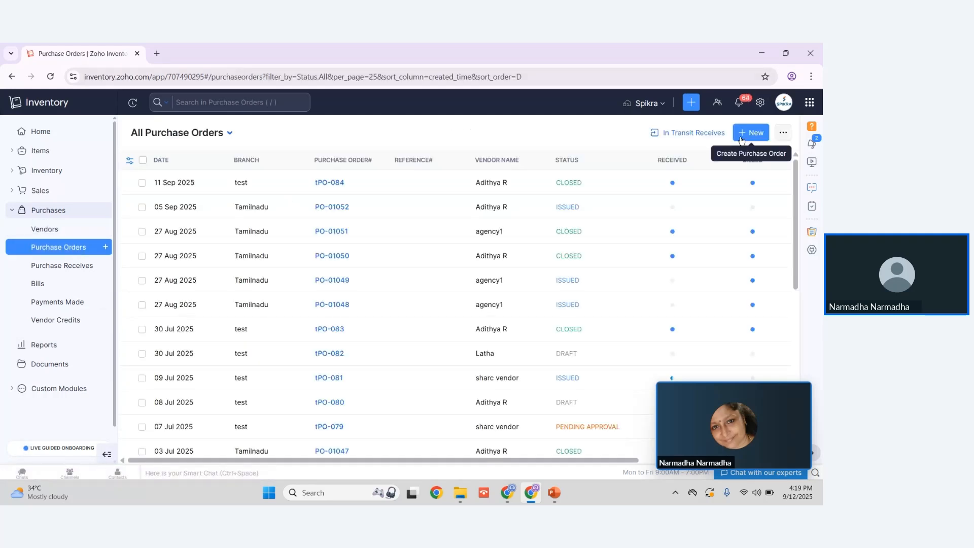
left_click(744, 133)
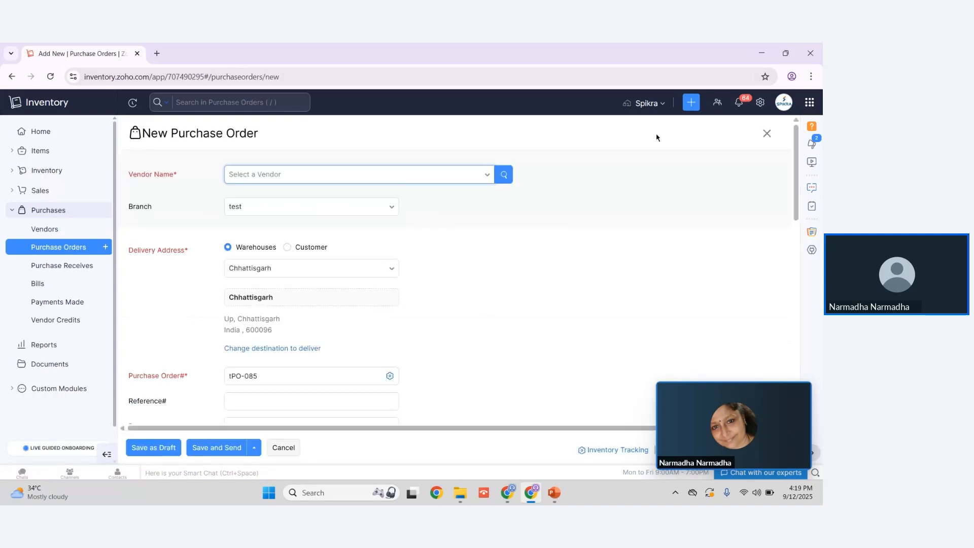
left_click(260, 182)
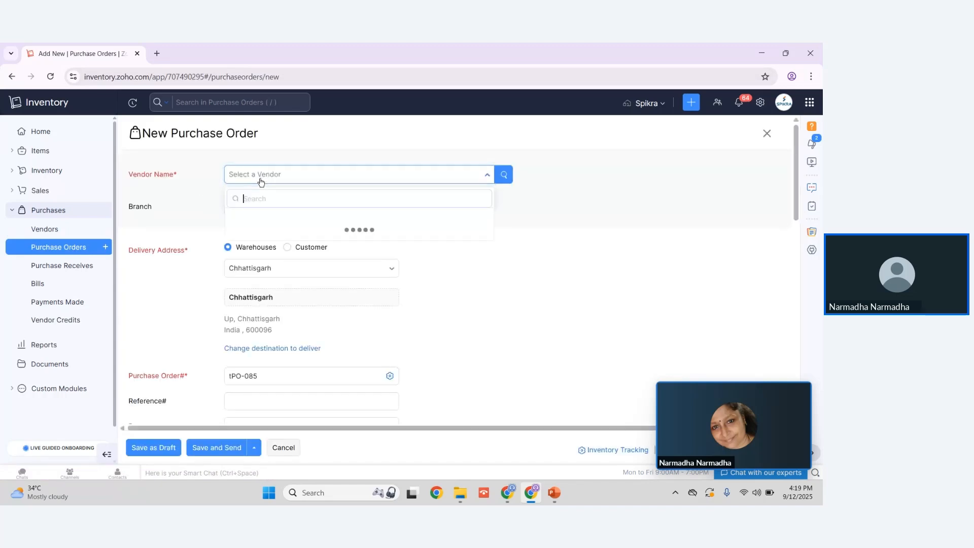
left_click(277, 222)
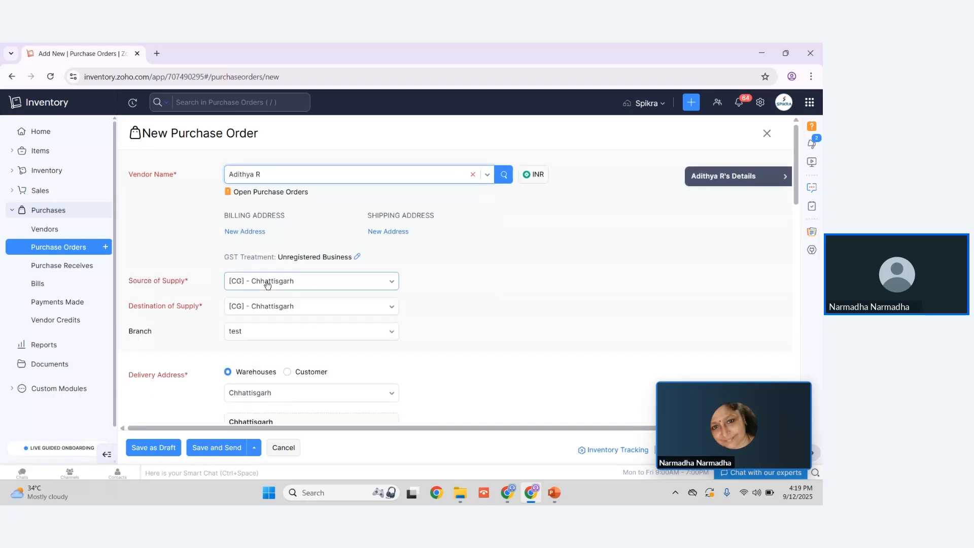
Step: Review the purchase order's supply, delivery address, shipment preference, item table and totals fields
scroll(275, 309, "down", 2)
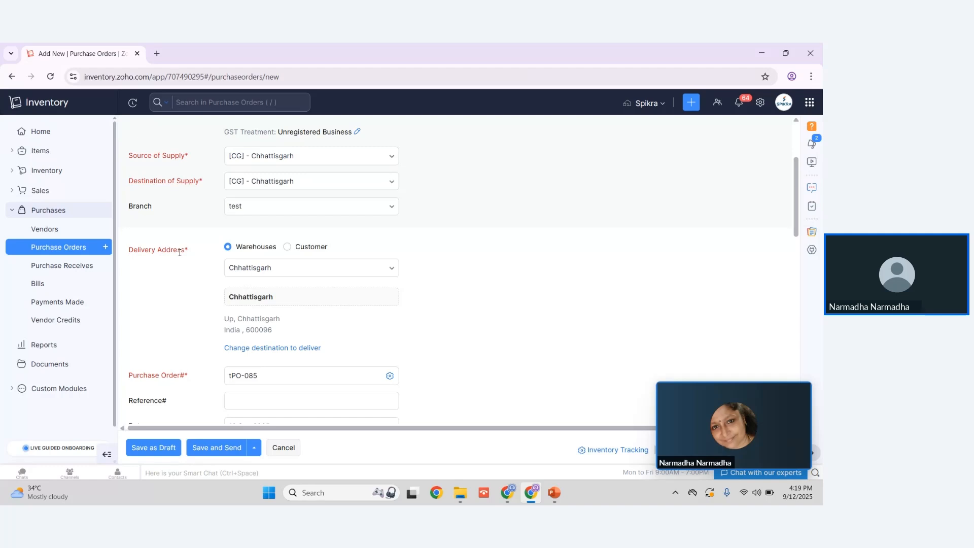
scroll(179, 252, "down", 8)
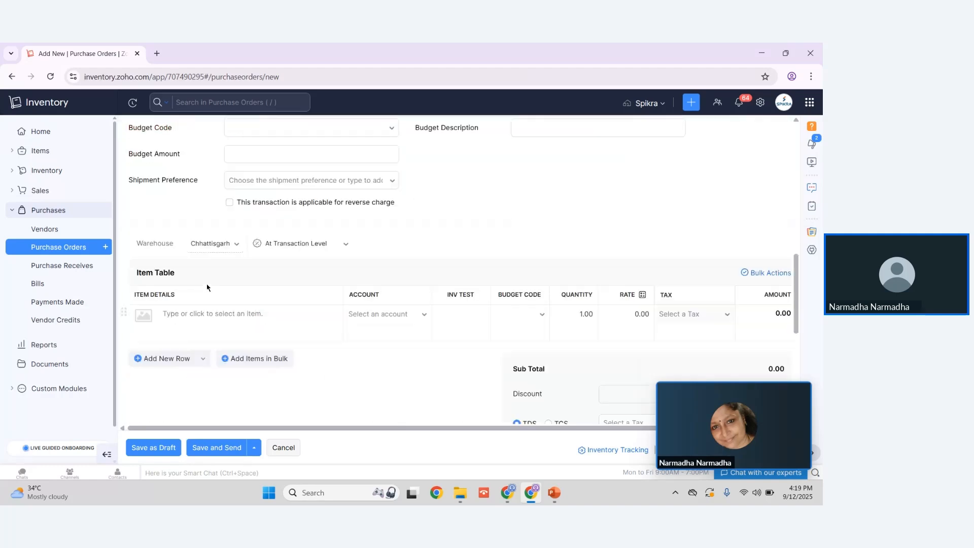
scroll(207, 288, "down", 2)
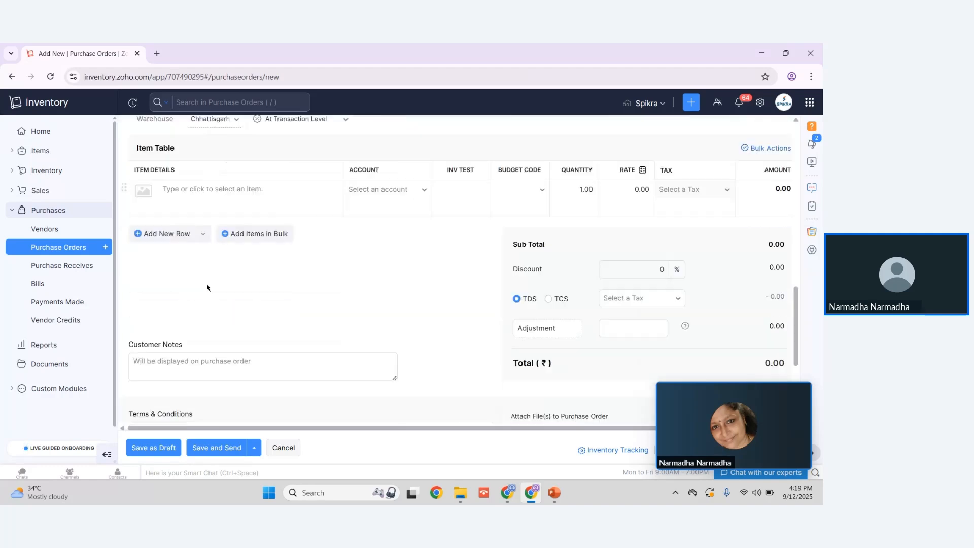
Step: Discard the unsaved purchase order and open the list of all purchase receives
left_click(71, 267)
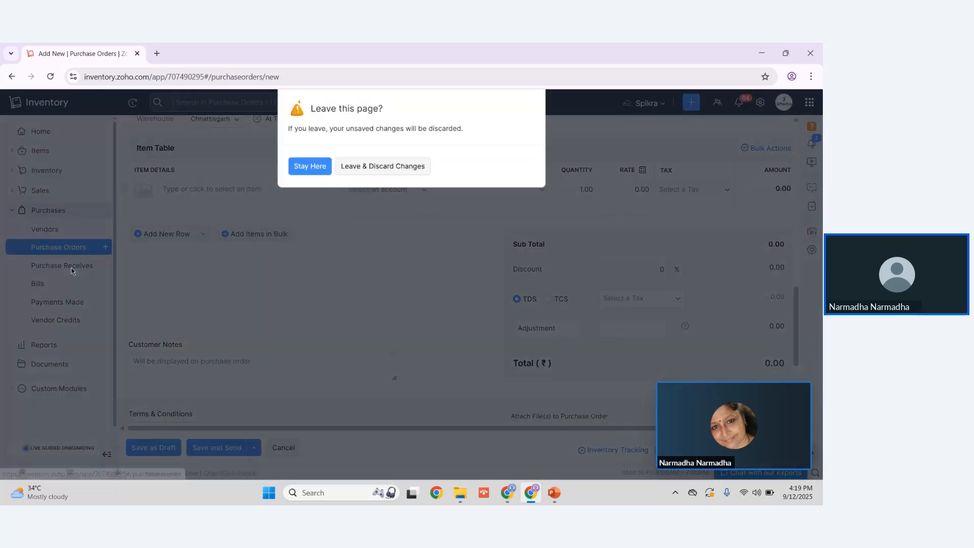
left_click(379, 171)
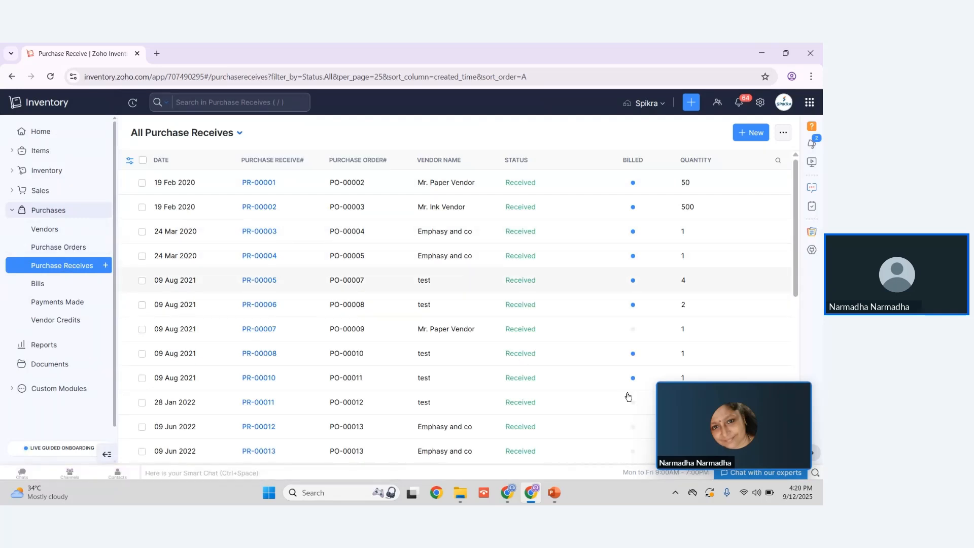
left_click(553, 493)
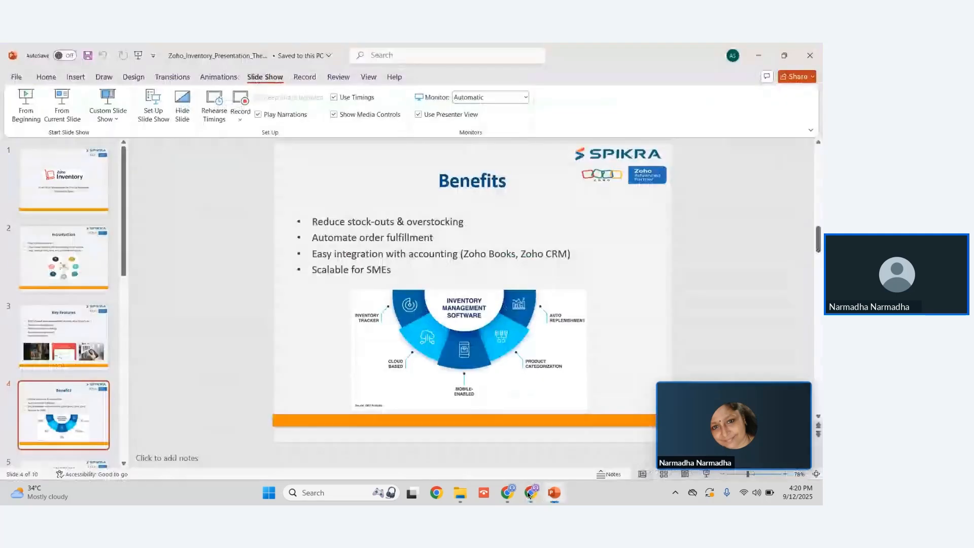
mouse_move(506, 499)
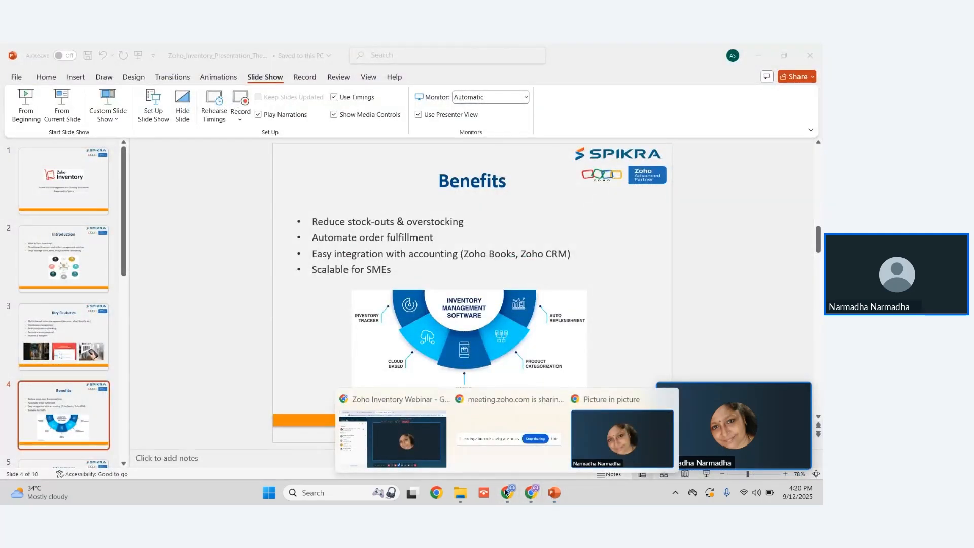
left_click(531, 493)
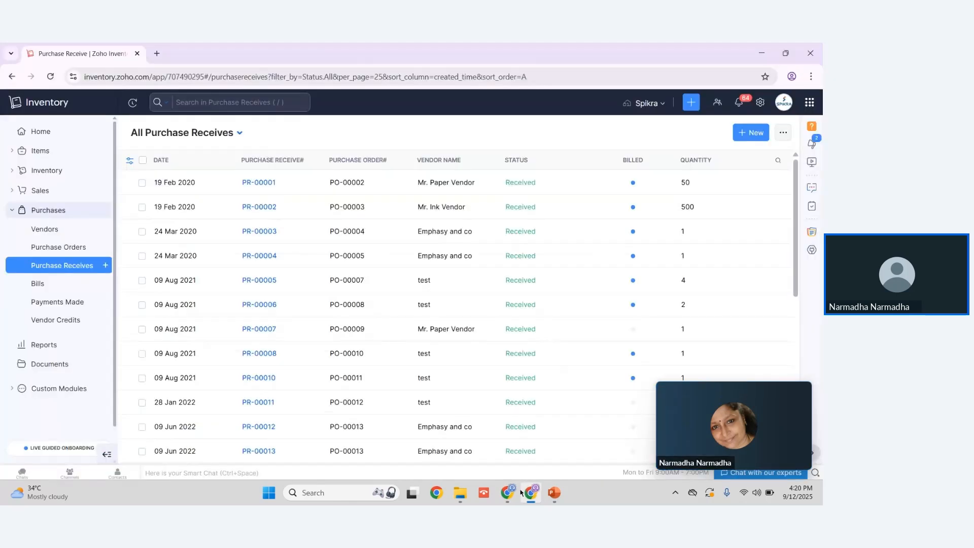
Step: Switch to the Zoho Inventory Webinar window in Zoho Meeting and mute the organizer's microphone
mouse_move(507, 495)
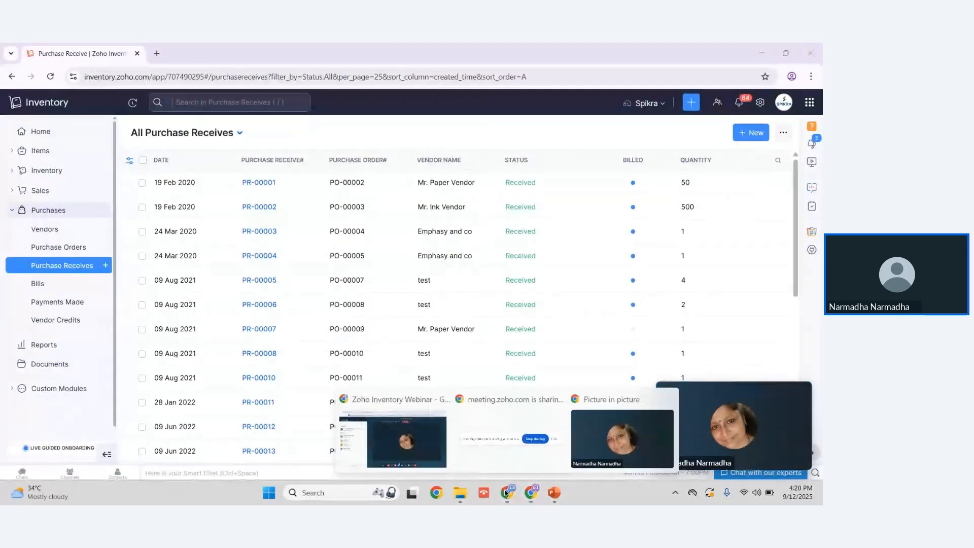
left_click(415, 467)
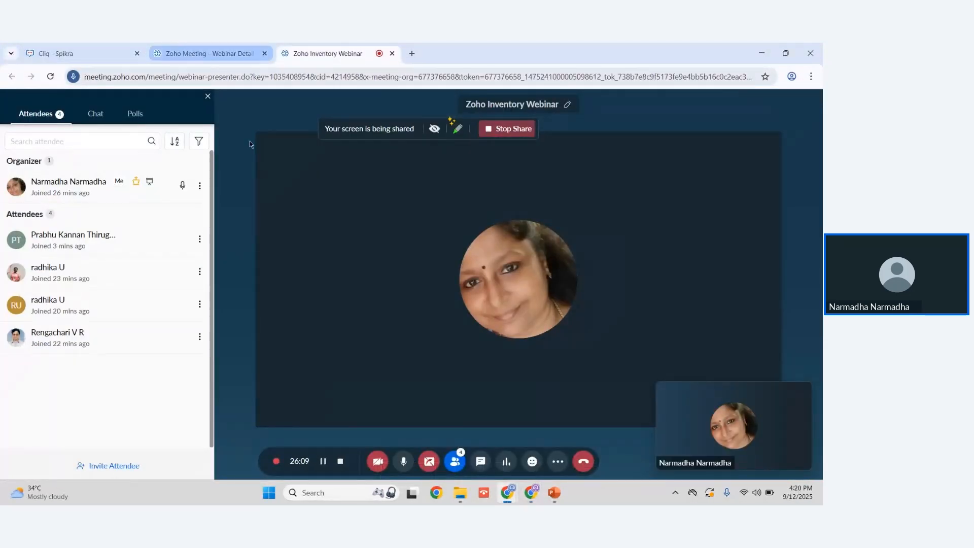
left_click(402, 464)
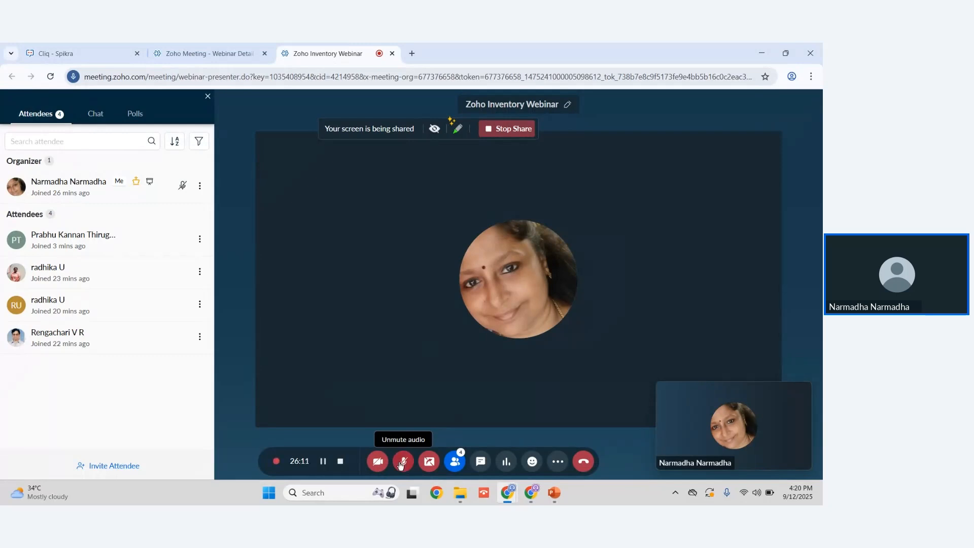